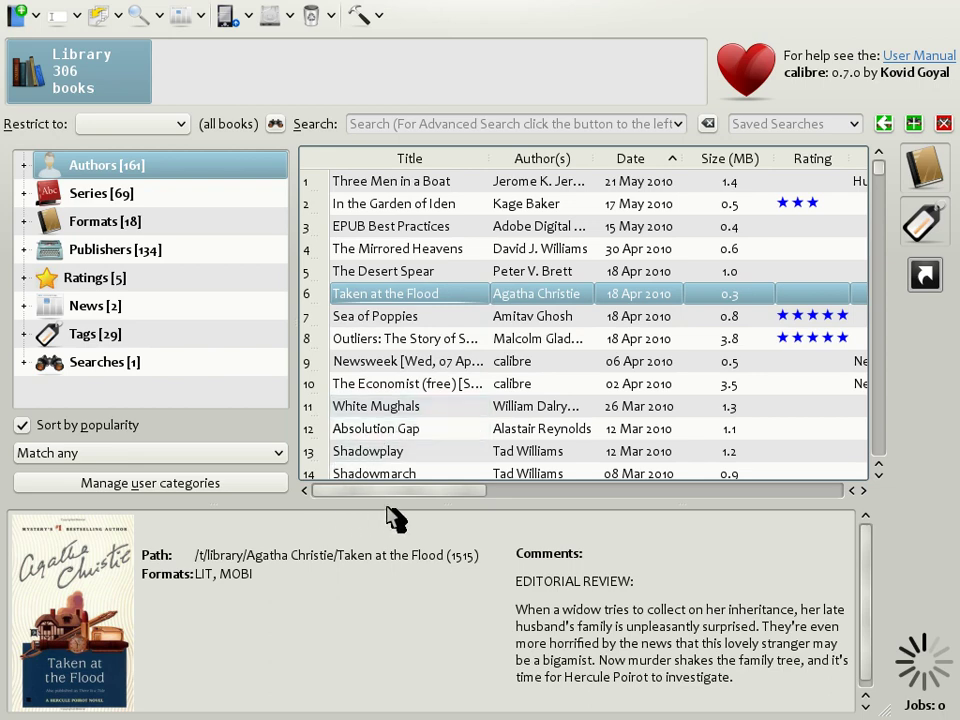
Drag the splitters to hide the bottom book details pane and the left category browser
{"action": "left_click_drag", "start_coordinate": [391, 503], "coordinate": [371, 668]}
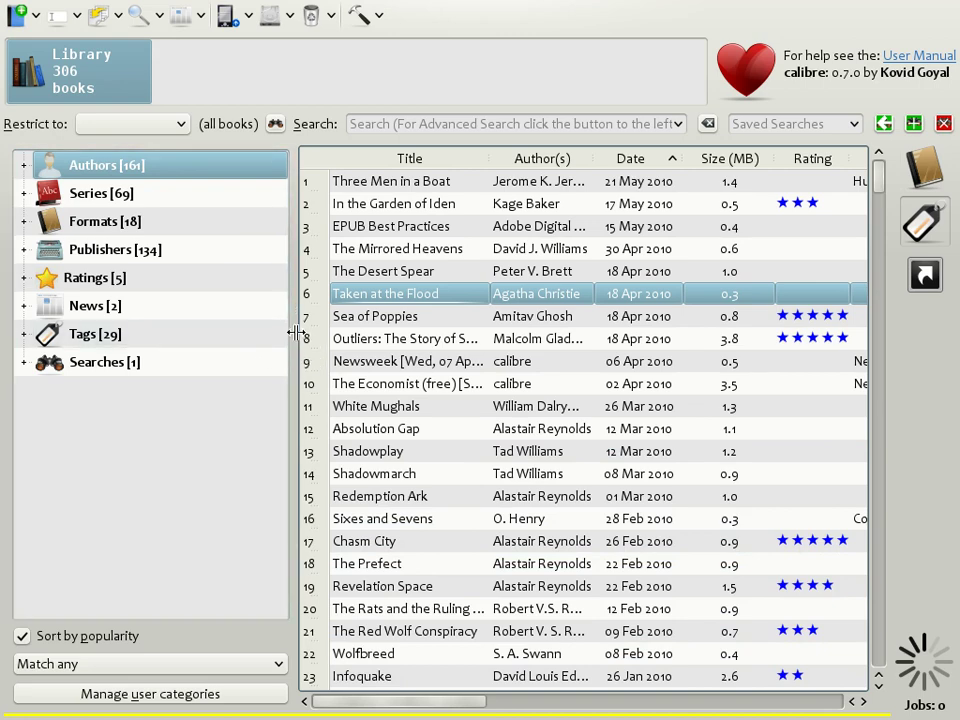
{"action": "left_click_drag", "start_coordinate": [296, 332], "coordinate": [90, 349]}
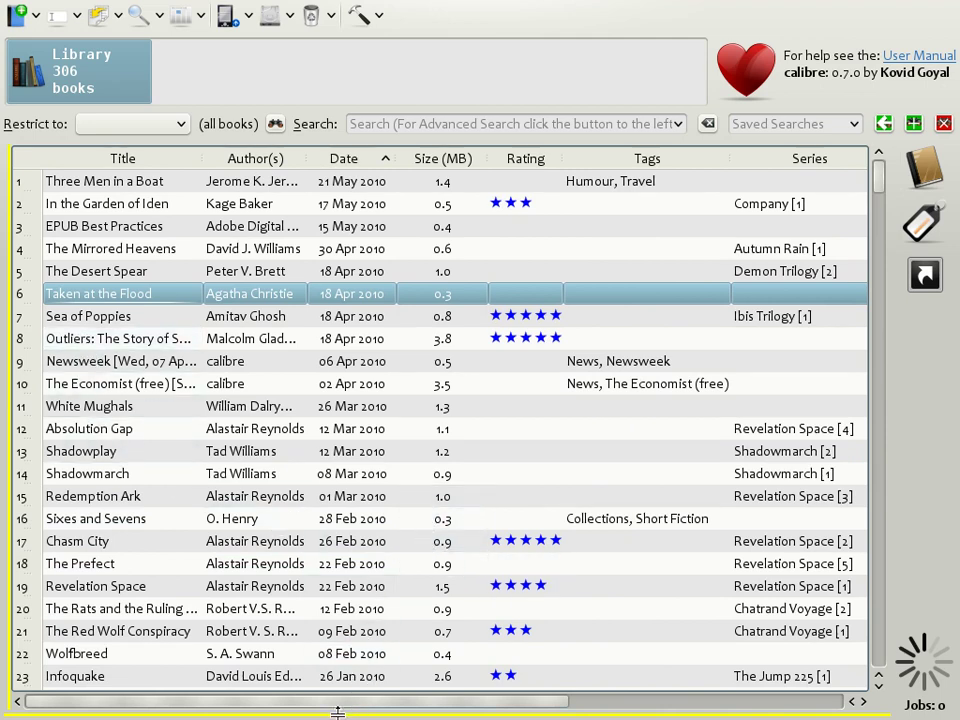
{"action": "left_click_drag", "start_coordinate": [354, 690], "coordinate": [388, 690]}
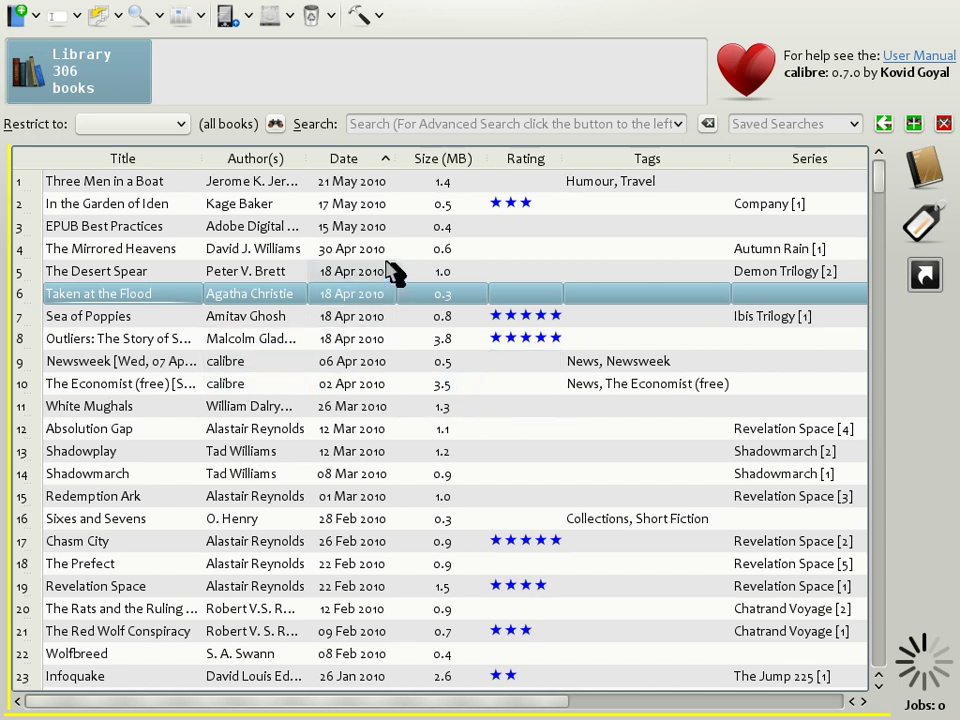
Hide the Size (MB), Publisher and Published columns using their header menus
{"action": "right_click", "coordinate": [438, 166]}
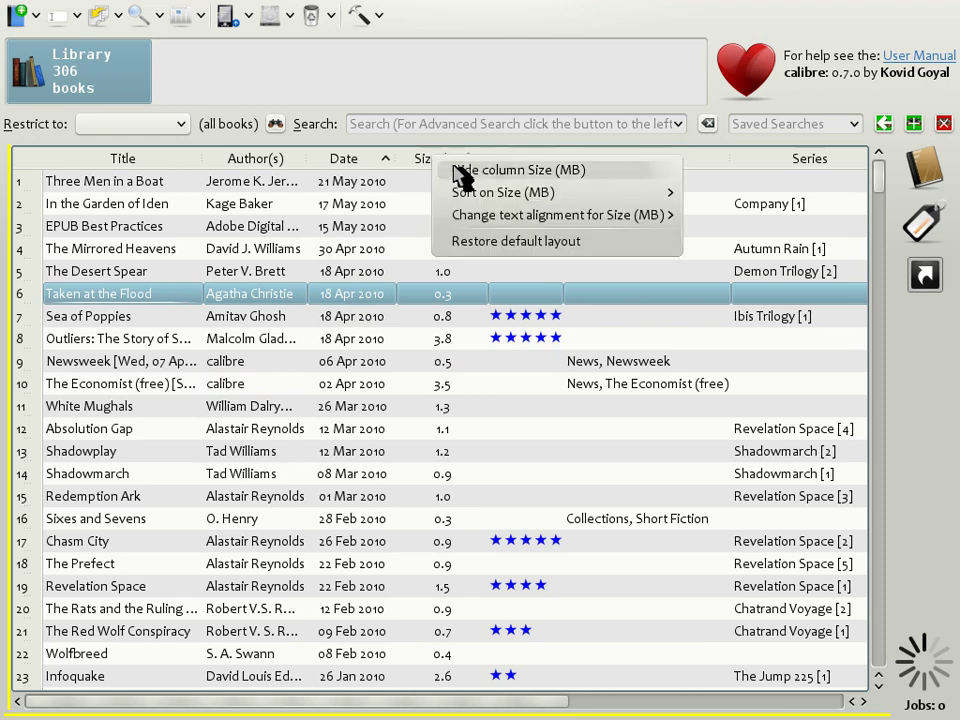
{"action": "left_click", "coordinate": [490, 172]}
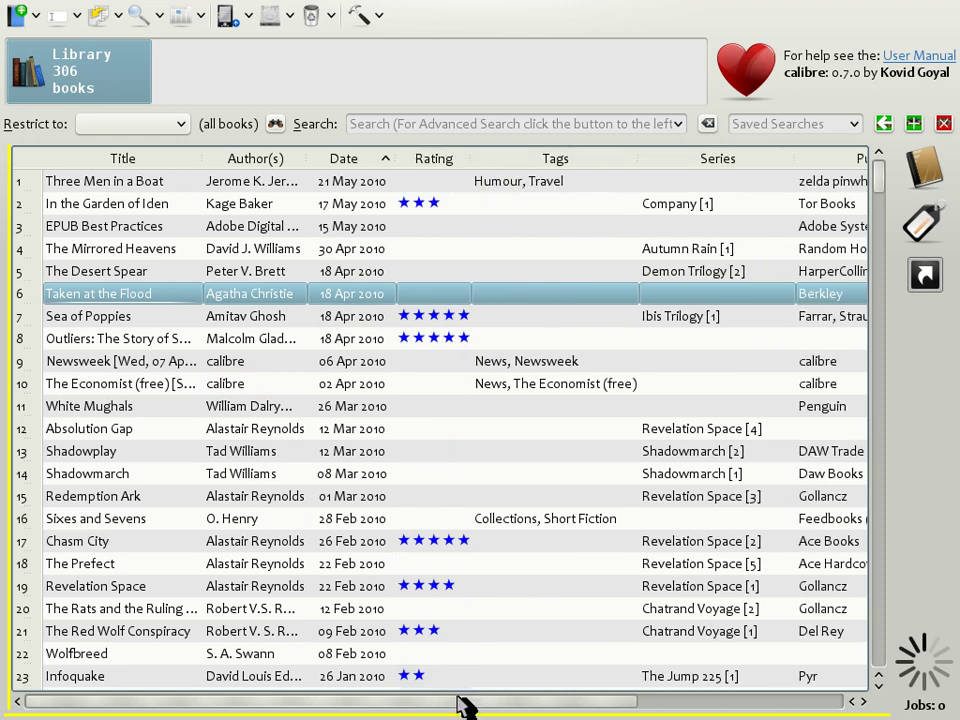
{"action": "left_click_drag", "start_coordinate": [497, 706], "coordinate": [756, 703]}
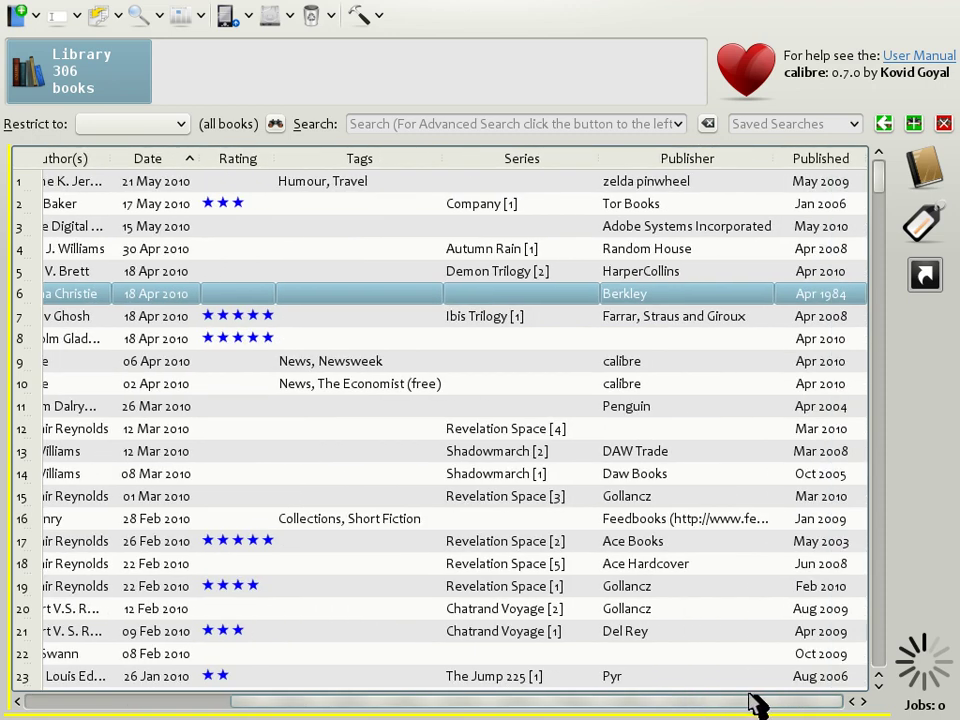
{"action": "right_click", "coordinate": [687, 170]}
{"action": "left_click", "coordinate": [703, 176]}
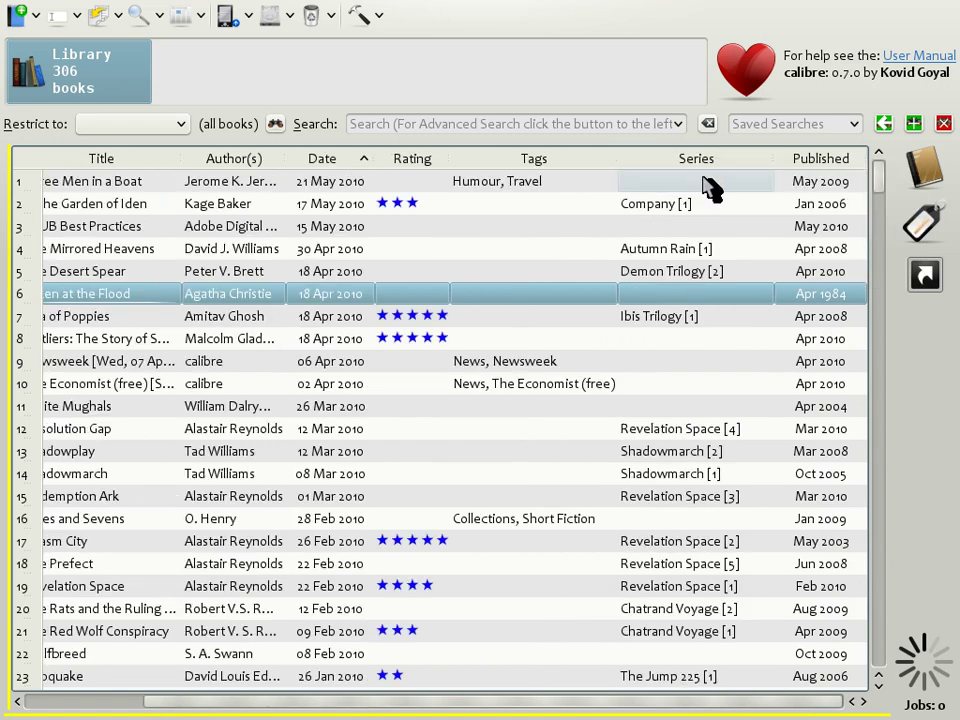
{"action": "right_click", "coordinate": [830, 170]}
{"action": "left_click", "coordinate": [876, 176]}
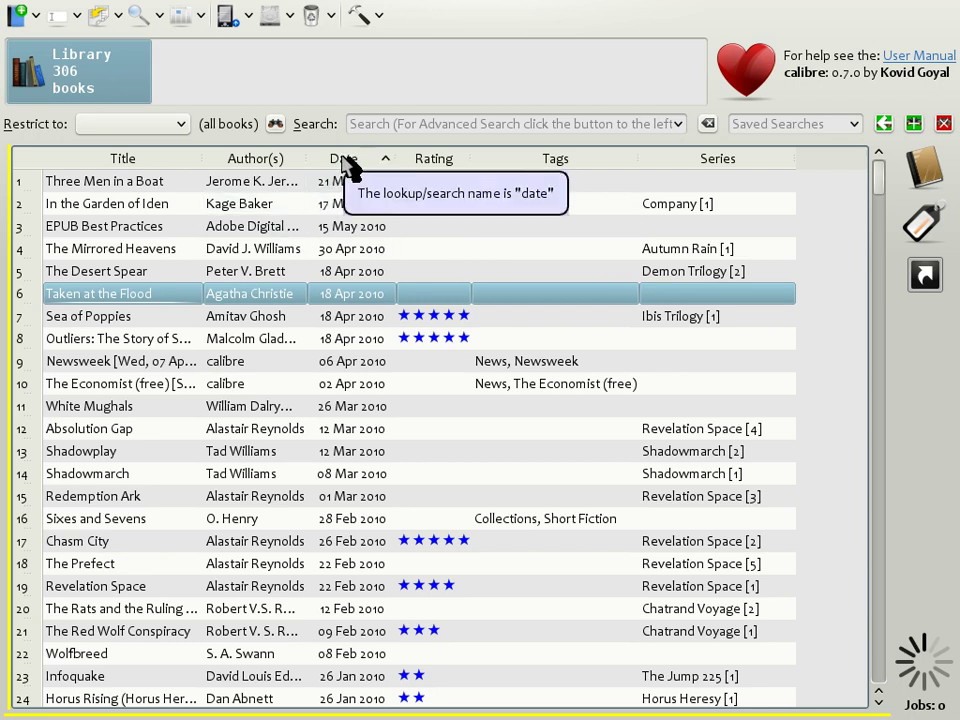
Move Date to the last column and Series before Tags, then sort by series in reverse order
{"action": "left_click_drag", "start_coordinate": [349, 165], "coordinate": [692, 189]}
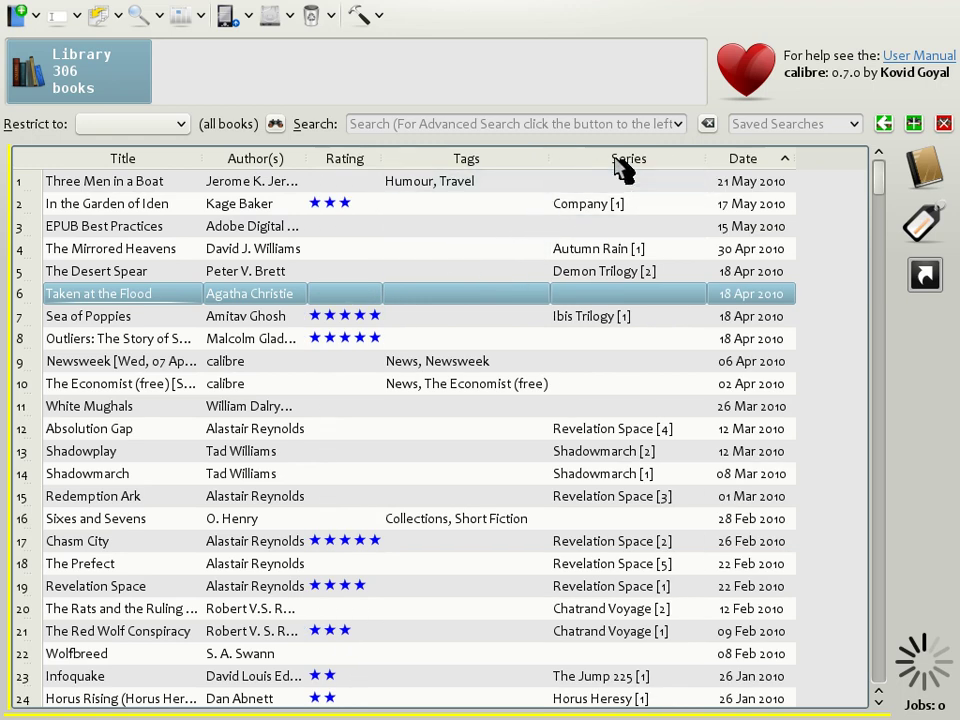
{"action": "left_click_drag", "start_coordinate": [622, 161], "coordinate": [463, 178]}
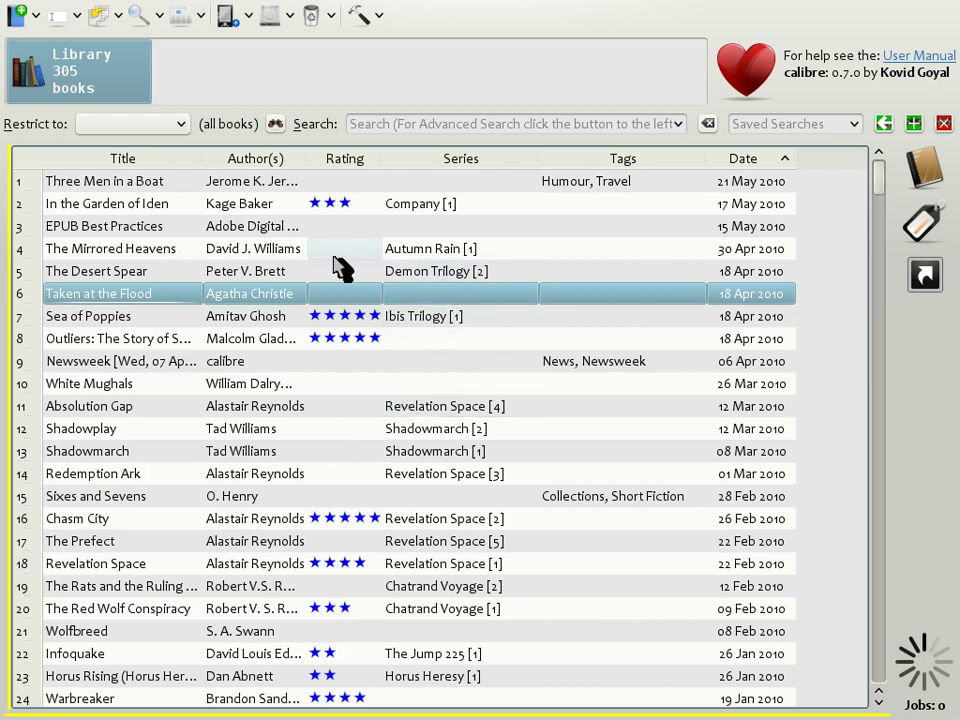
{"action": "left_click", "coordinate": [352, 168]}
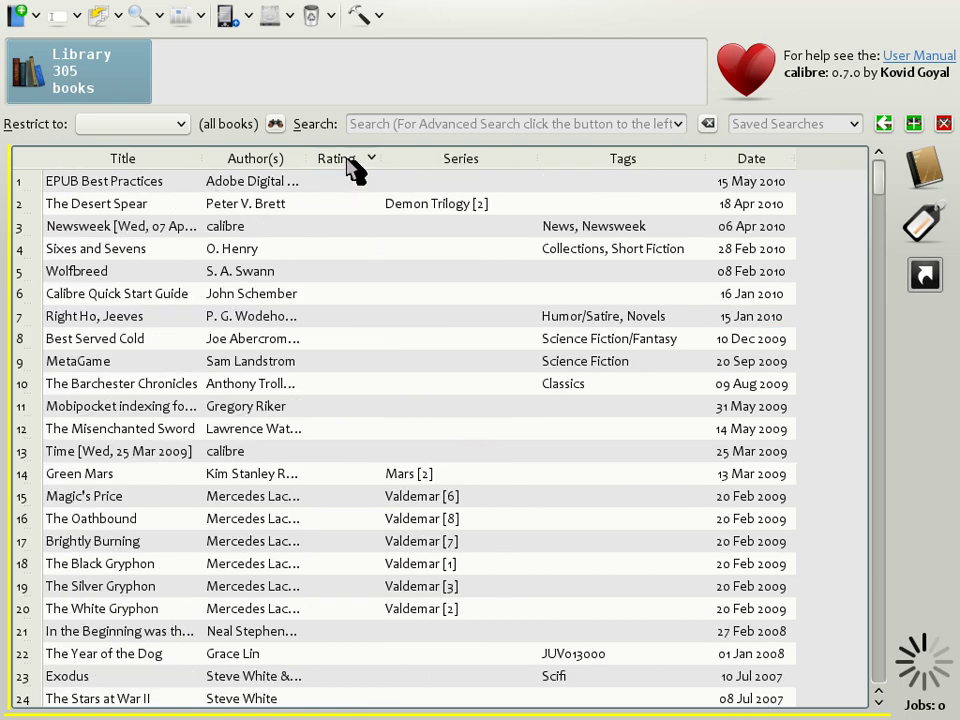
{"action": "left_click", "coordinate": [352, 165]}
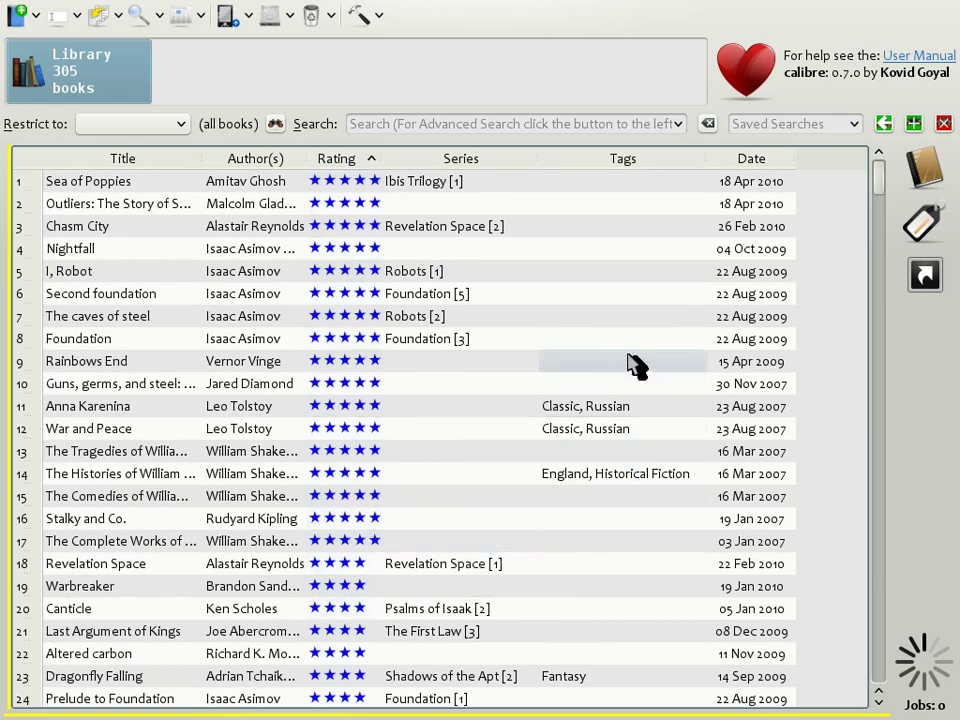
{"action": "left_click", "coordinate": [479, 163]}
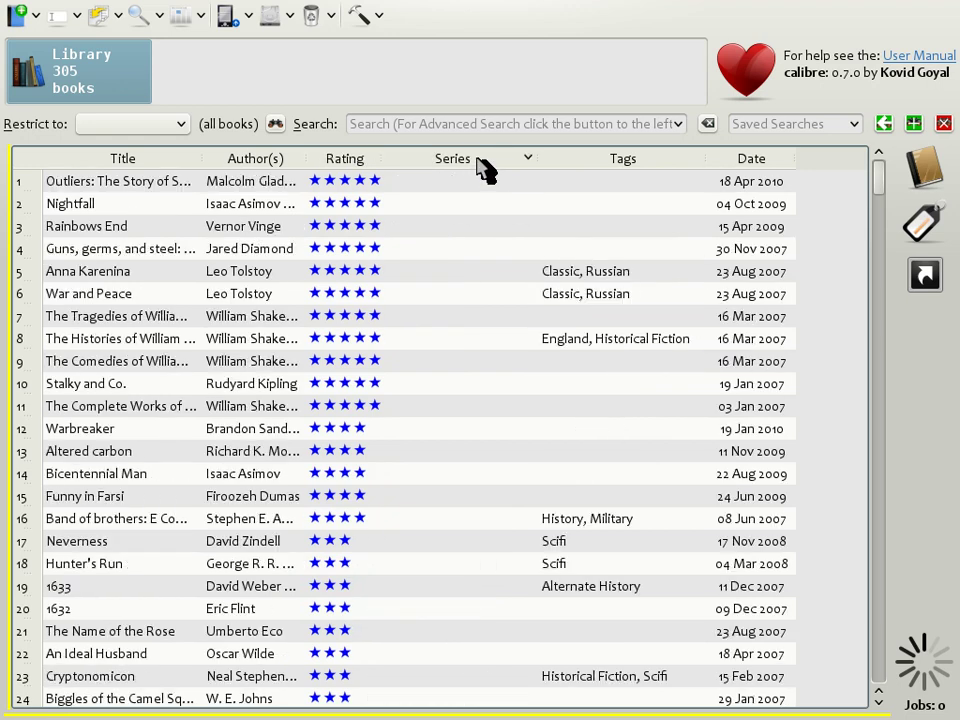
{"action": "left_click", "coordinate": [478, 162]}
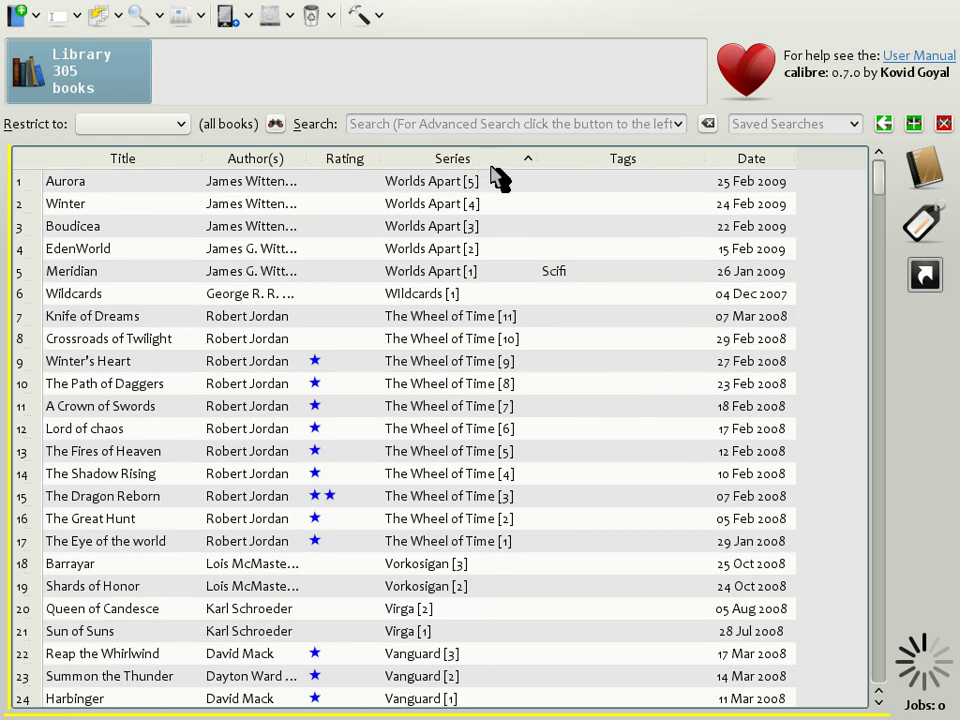
In Preferences > Interface, create a Yes/No custom column headed Read with lookup name read
{"action": "left_click", "coordinate": [357, 20]}
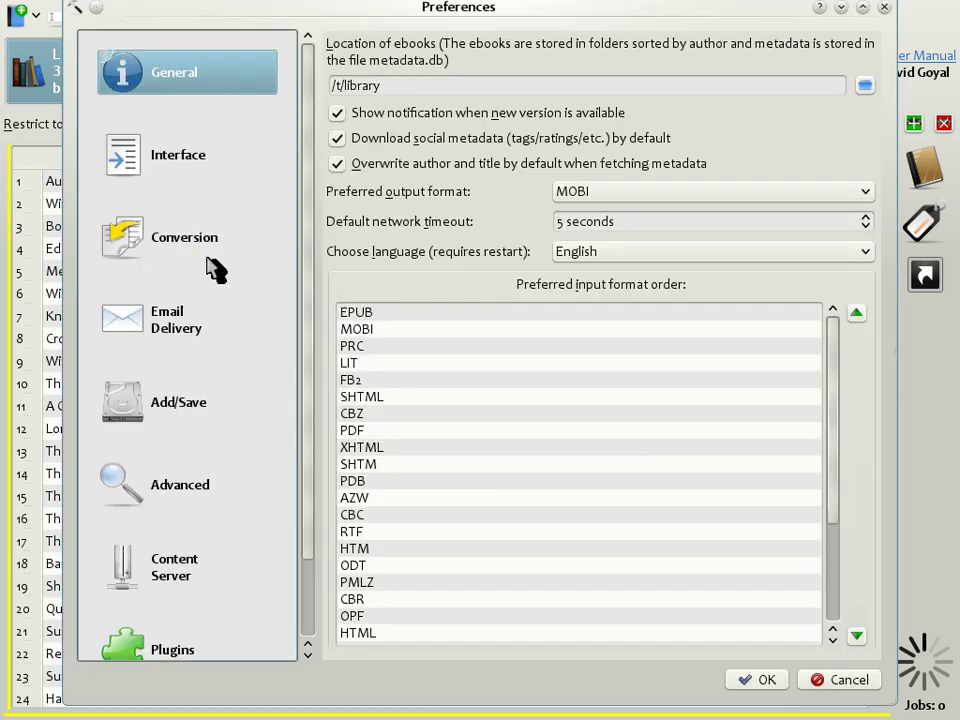
{"action": "left_click", "coordinate": [220, 154]}
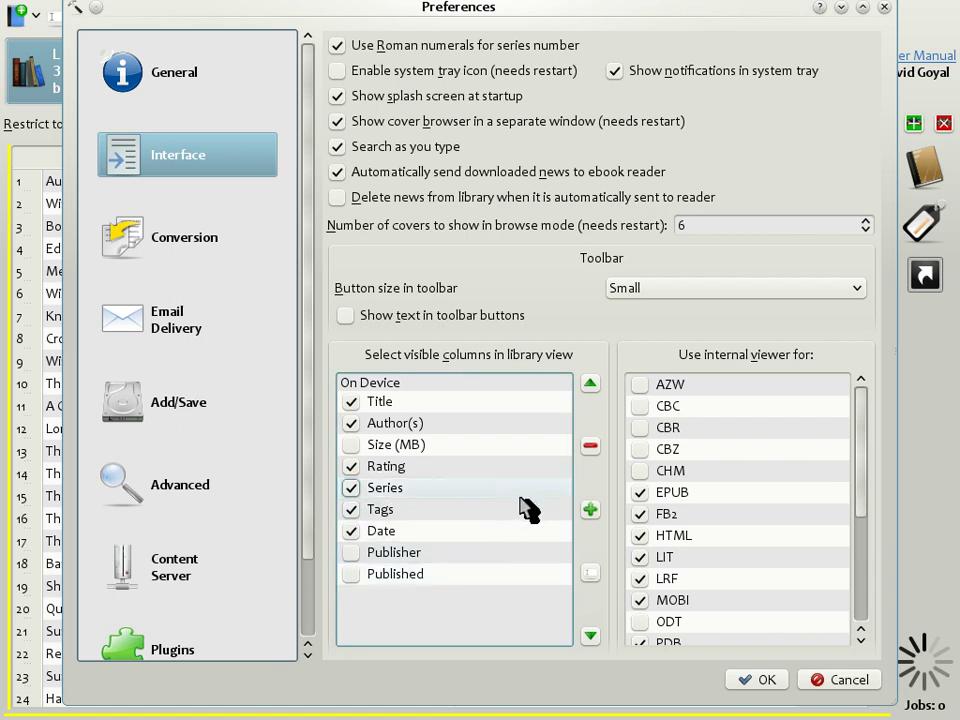
{"action": "left_click", "coordinate": [590, 510]}
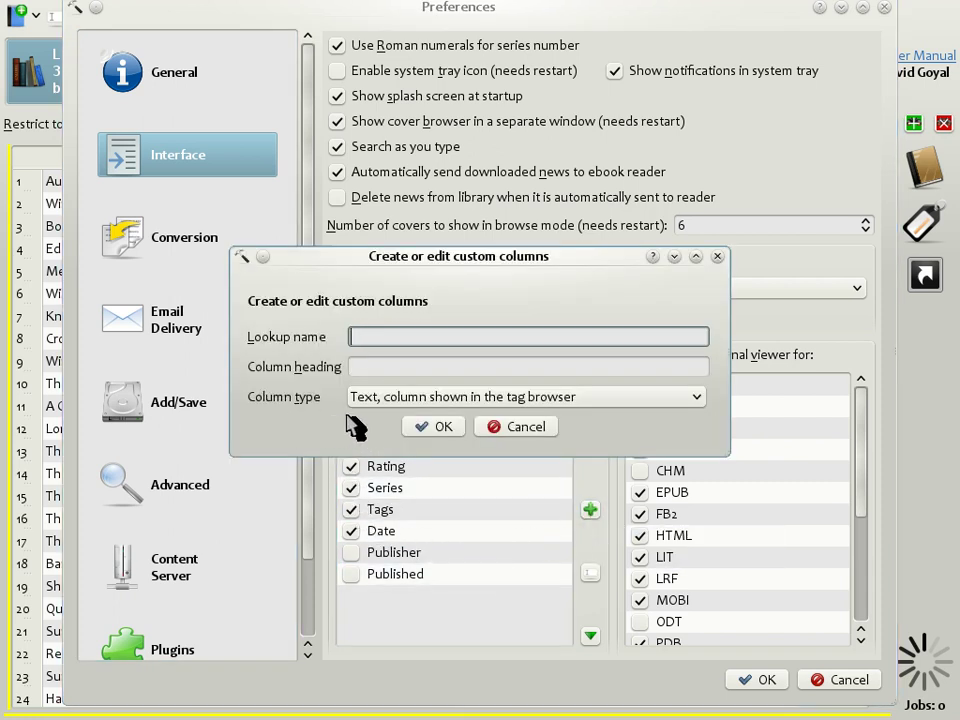
{"action": "left_click", "coordinate": [688, 400]}
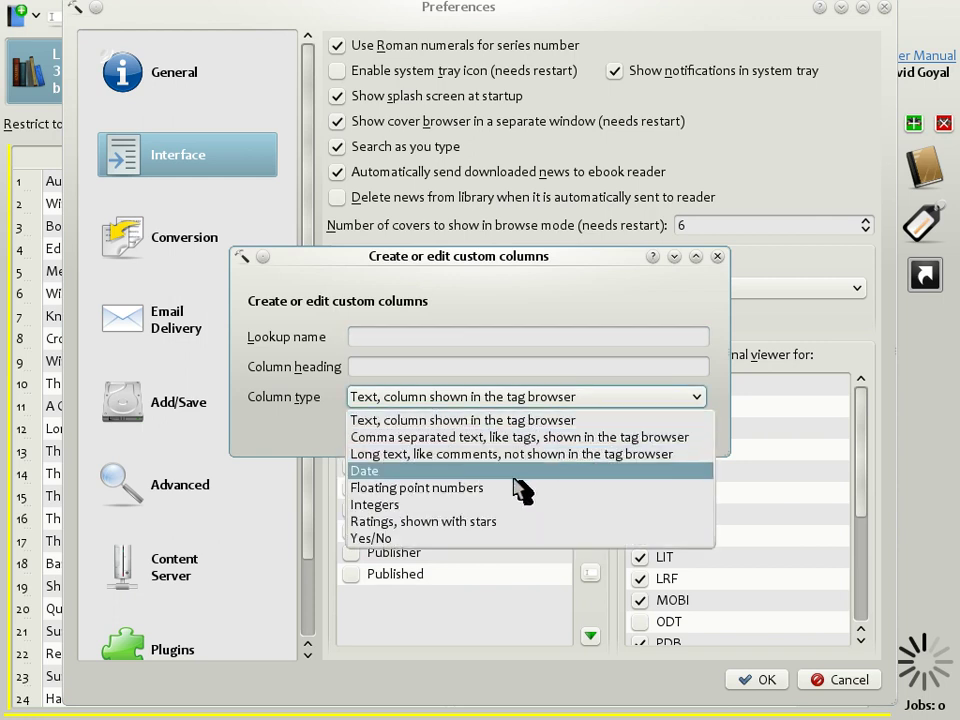
{"action": "left_click", "coordinate": [510, 540]}
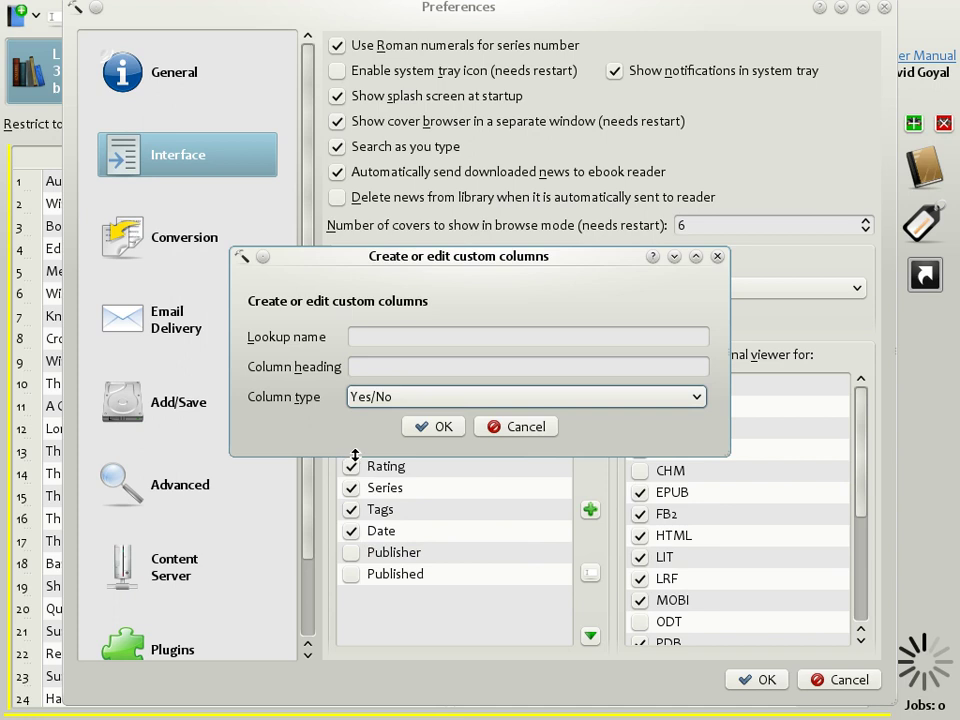
{"action": "left_click", "coordinate": [369, 368]}
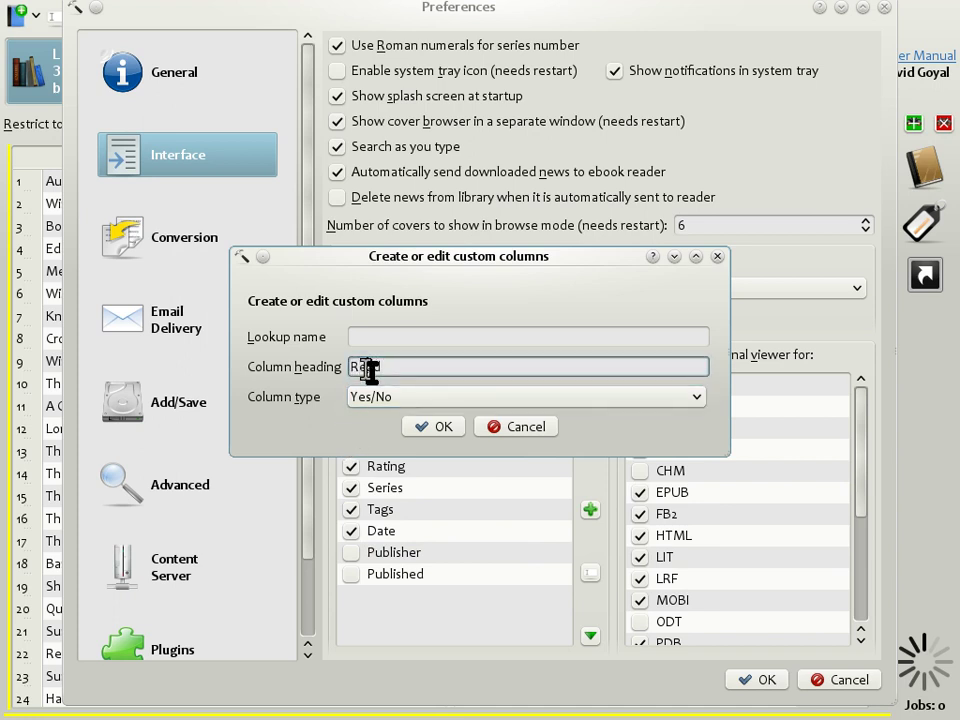
{"action": "left_click", "coordinate": [375, 337]}
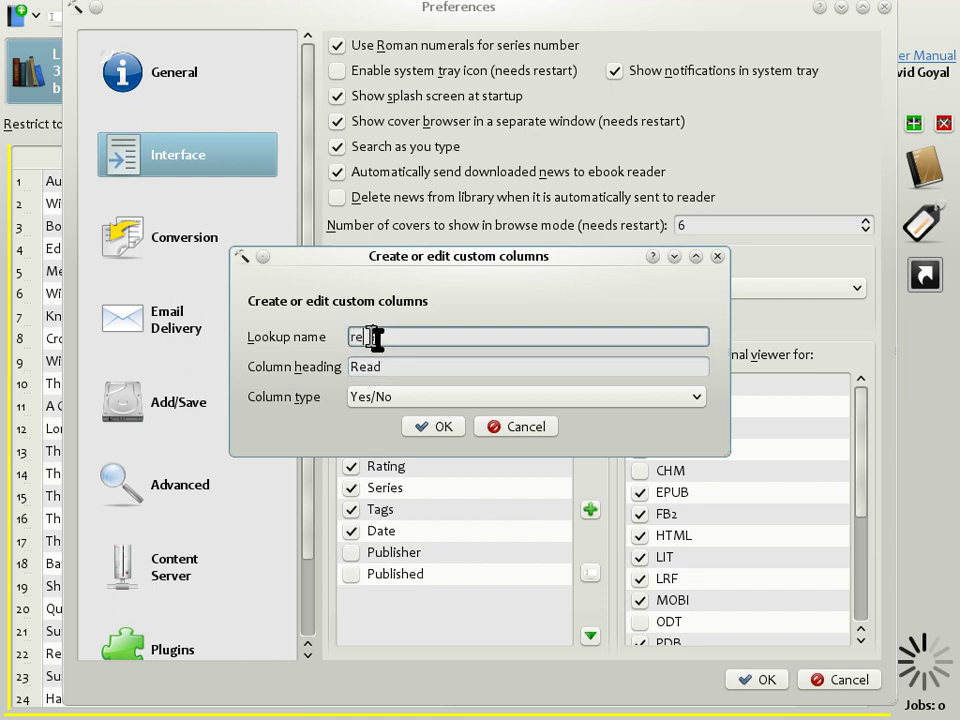
{"action": "type", "text": "read"}
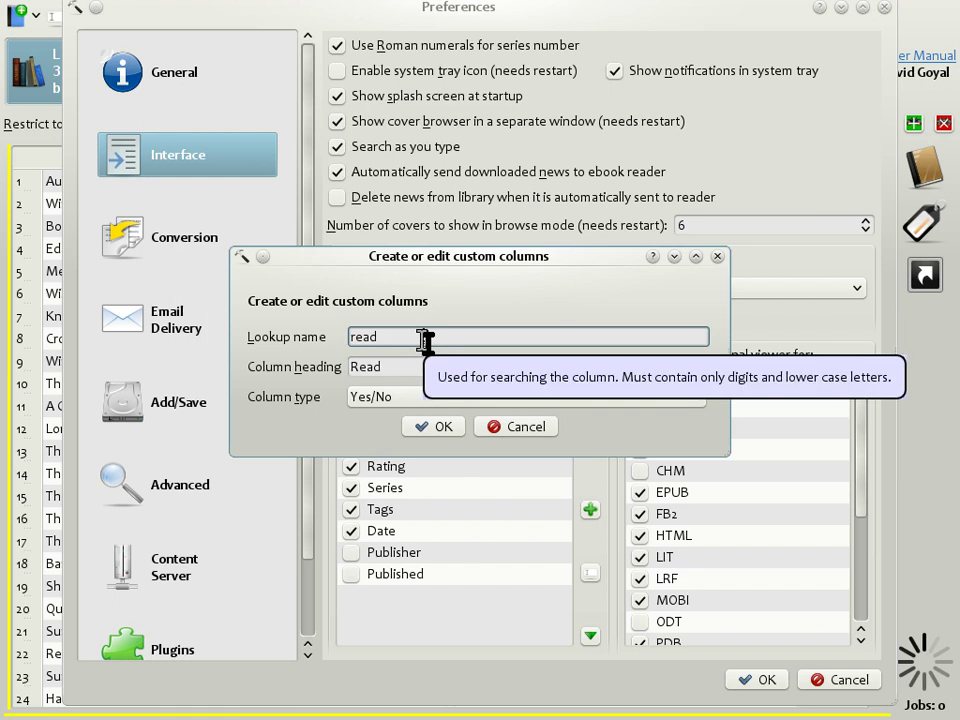
{"action": "left_click", "coordinate": [437, 430]}
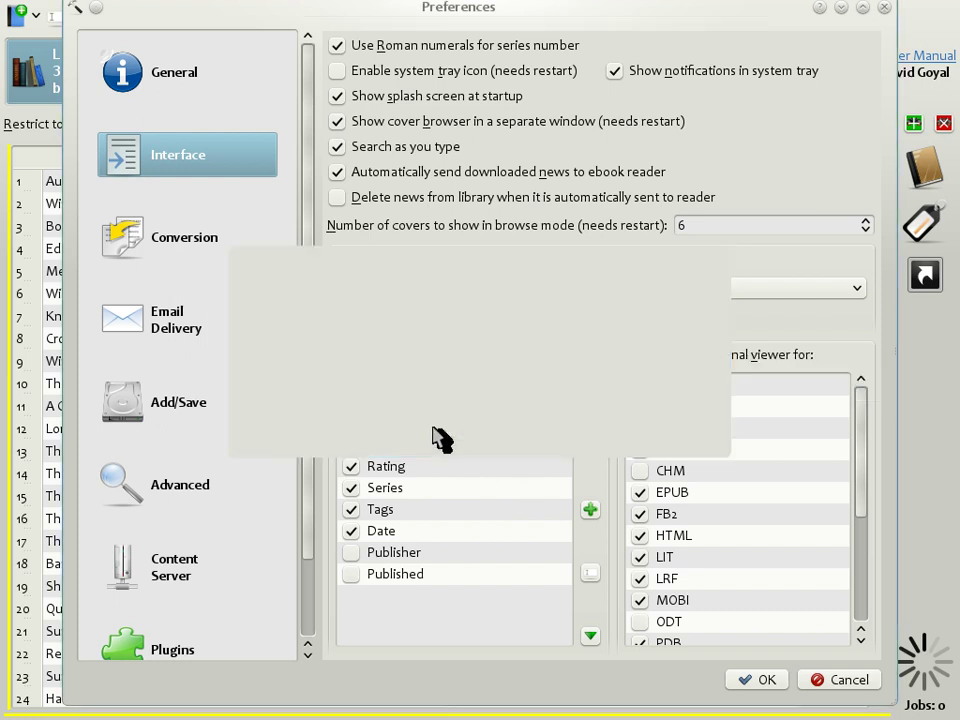
{"action": "left_click", "coordinate": [748, 682]}
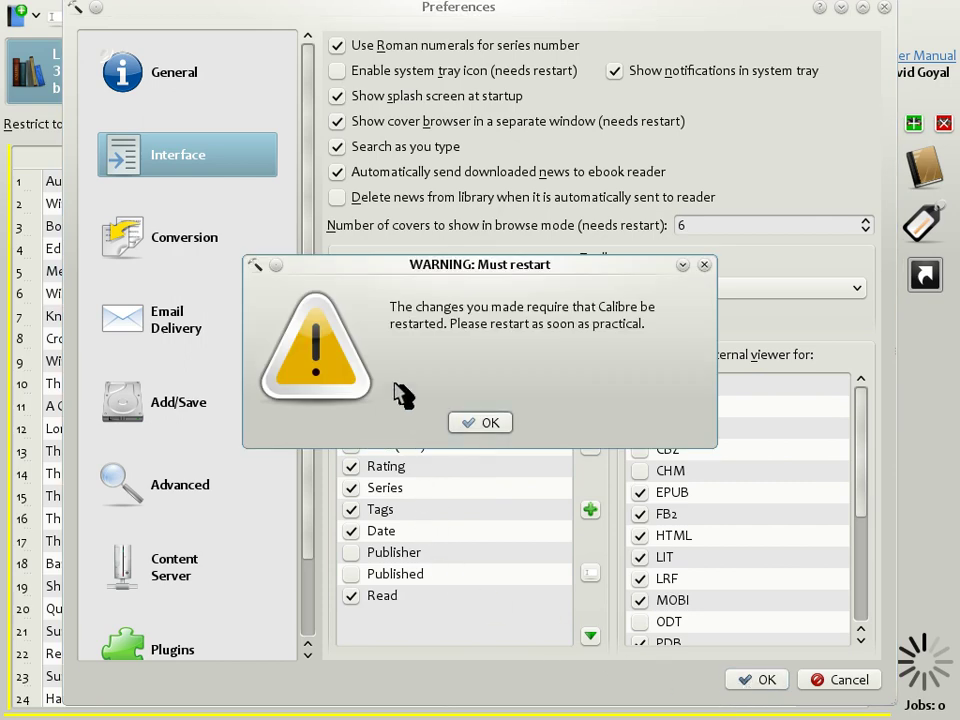
{"action": "left_click", "coordinate": [482, 425]}
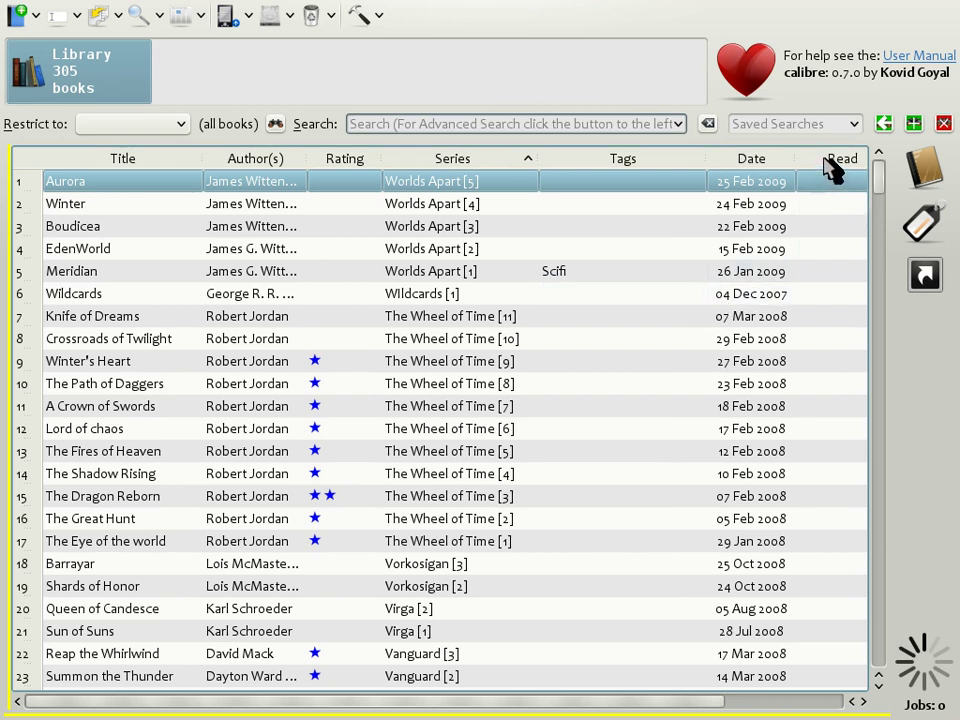
Move the Read column next to Title and mark EdenWorld as read
{"action": "left_click_drag", "start_coordinate": [831, 167], "coordinate": [206, 157]}
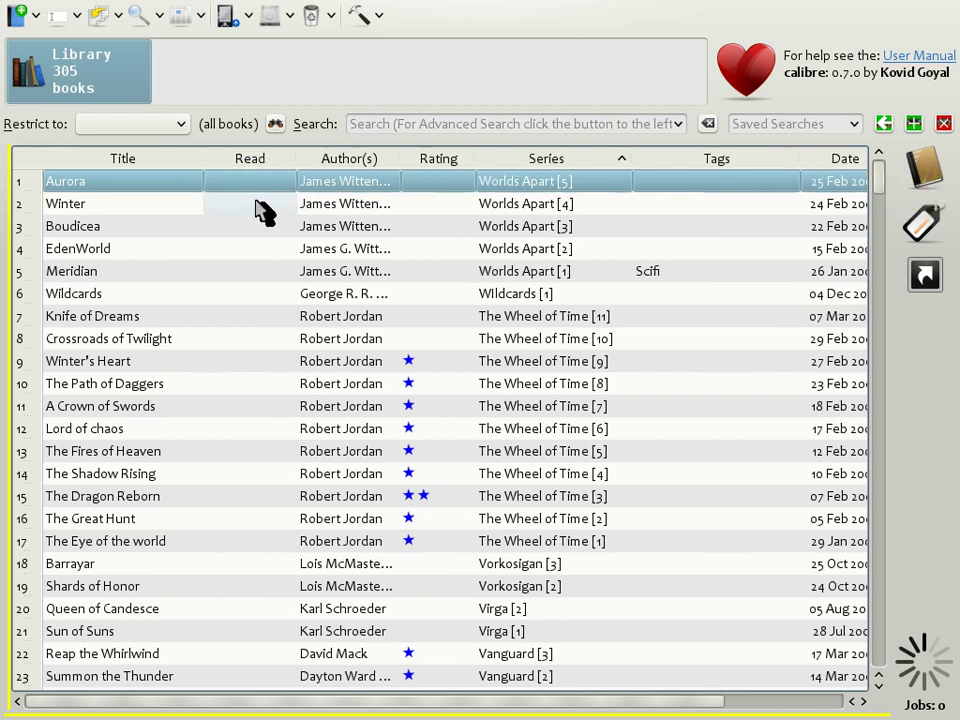
{"action": "left_click", "coordinate": [238, 255]}
{"action": "left_click", "coordinate": [240, 254]}
{"action": "left_click", "coordinate": [254, 252]}
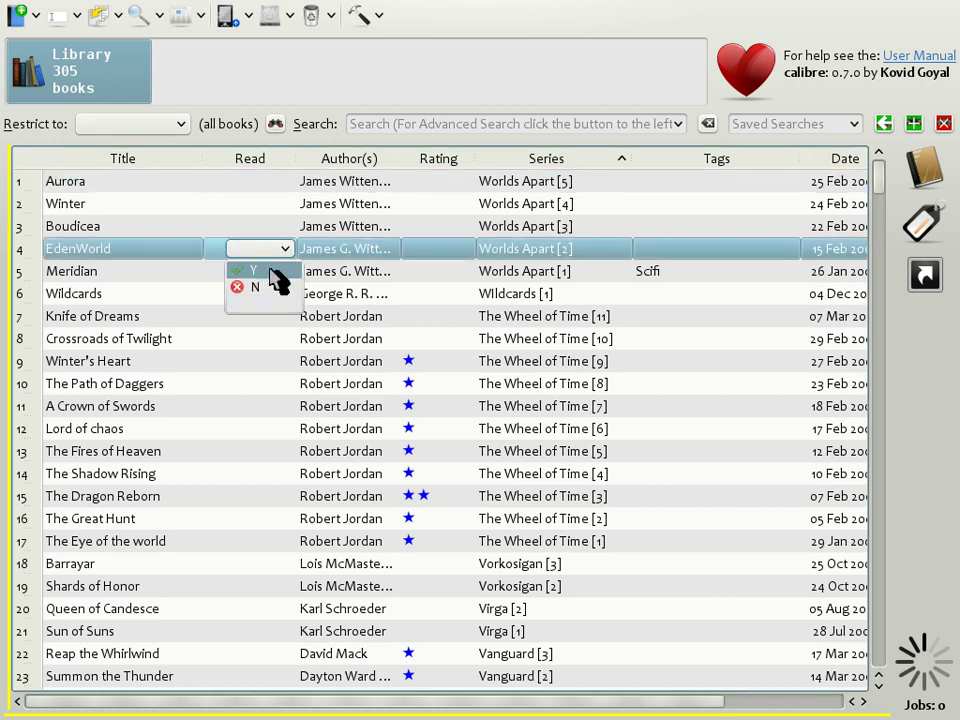
{"action": "left_click", "coordinate": [272, 272]}
Mark Aurora as not read and Knife of Dreams as read, then commit the edit
{"action": "double_click", "coordinate": [240, 186]}
{"action": "left_click", "coordinate": [250, 183]}
{"action": "left_click", "coordinate": [257, 220]}
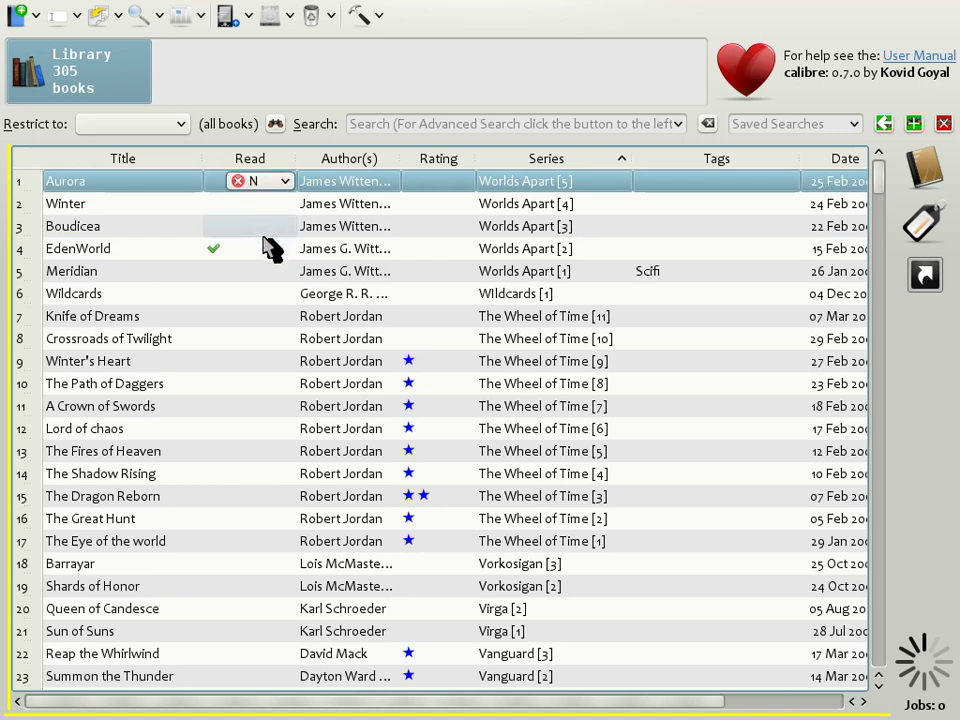
{"action": "double_click", "coordinate": [268, 328]}
{"action": "left_click", "coordinate": [270, 326]}
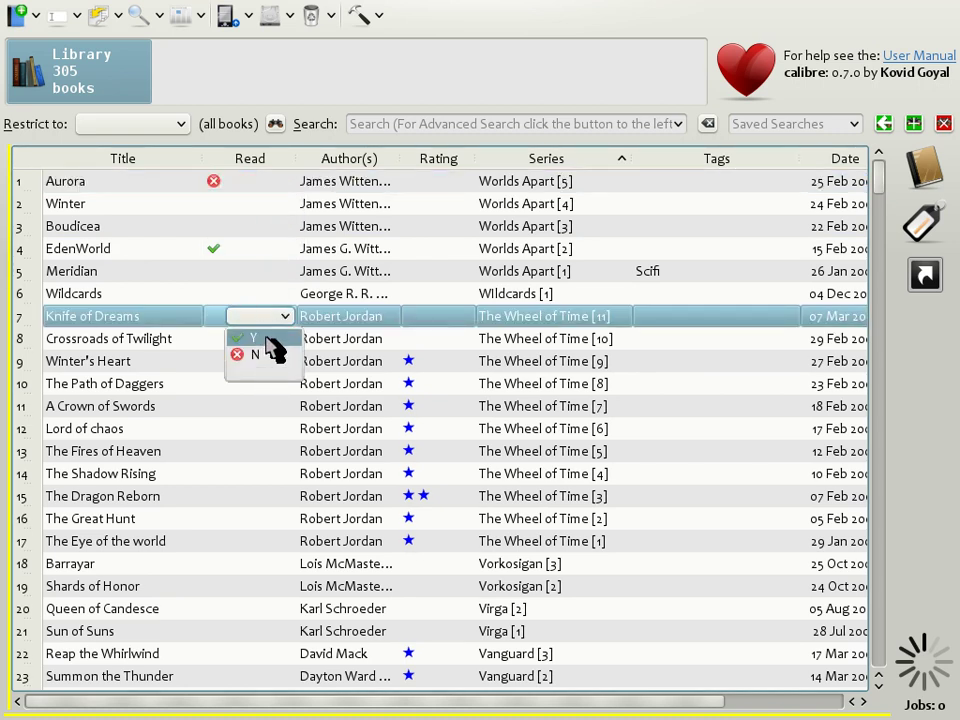
{"action": "left_click", "coordinate": [268, 339]}
{"action": "left_click", "coordinate": [243, 403]}
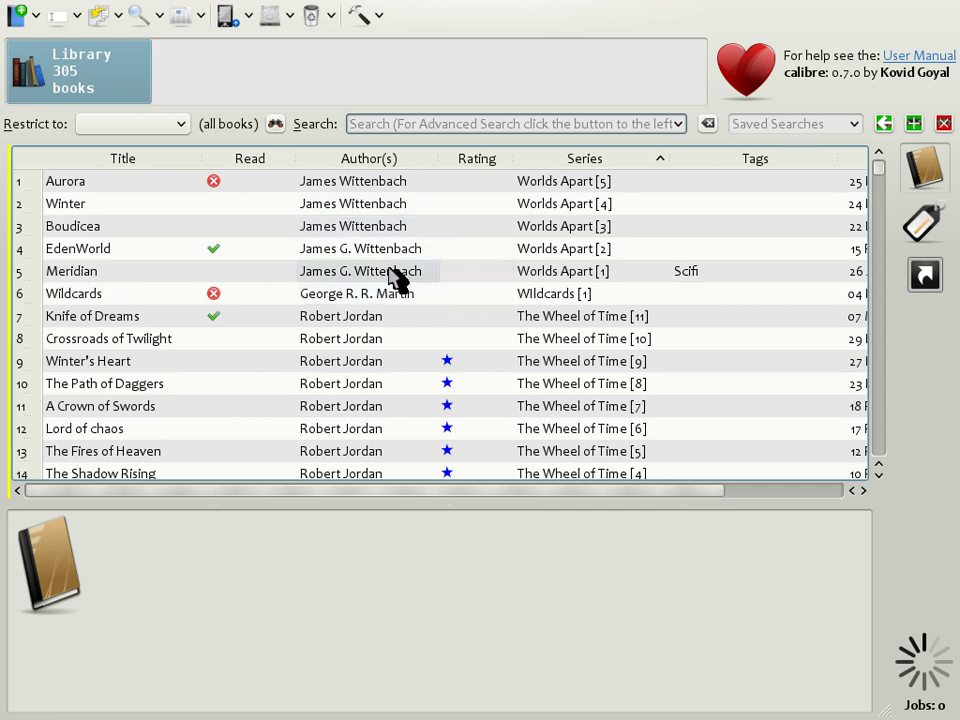
Search for 'george martin' and view the details of The Red Wolf Conspiracy
{"action": "type", "text": "george ma"}
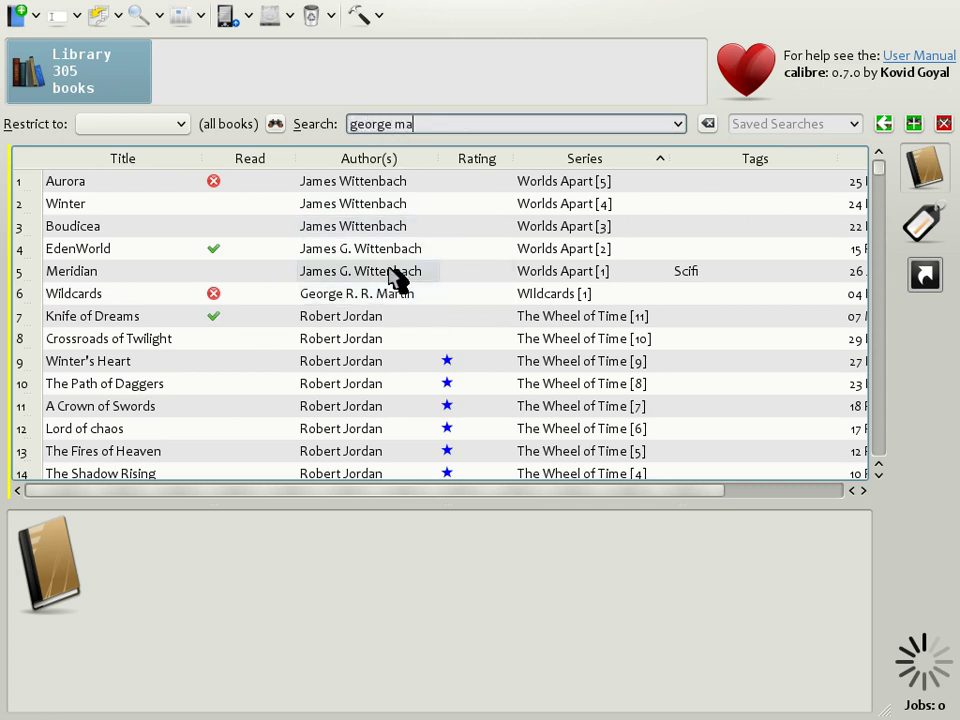
{"action": "type", "text": "rtin"}
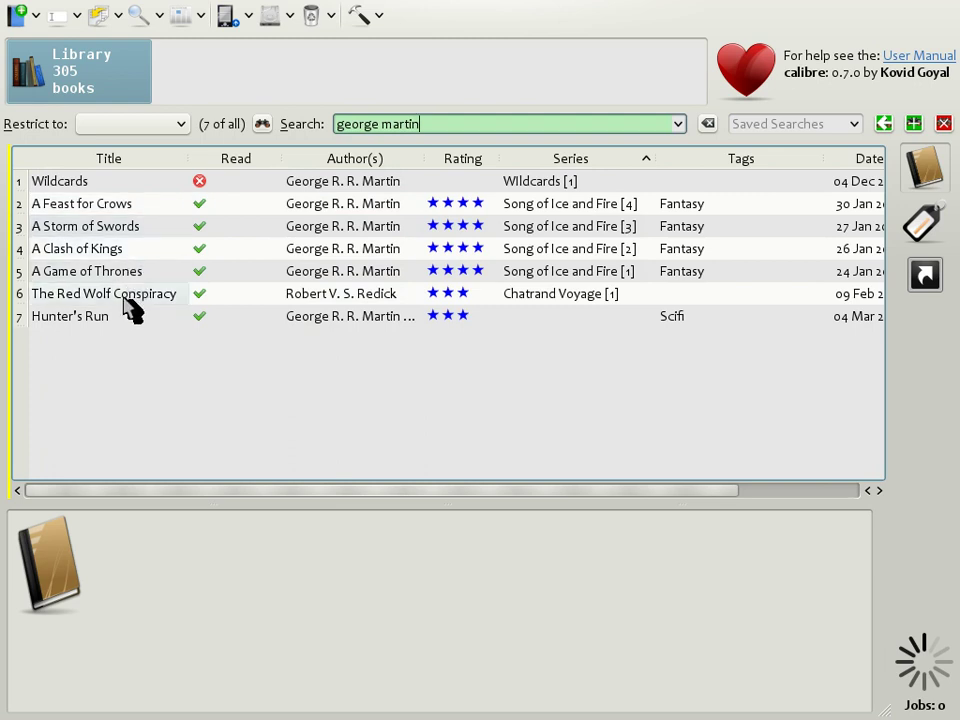
{"action": "left_click", "coordinate": [313, 296]}
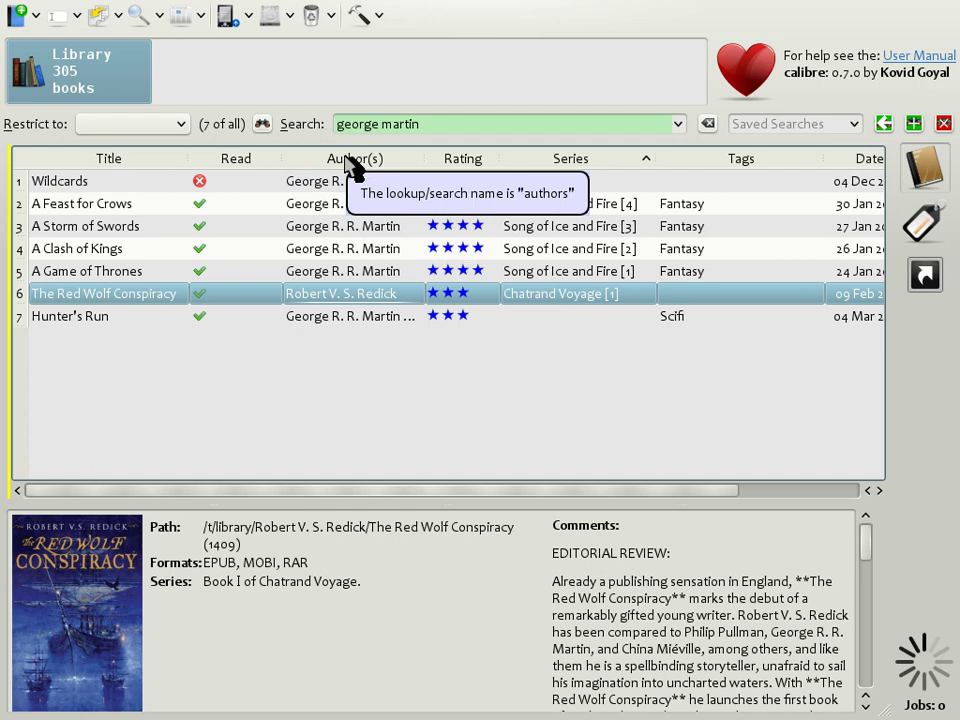
Change the search to 'authors:martin and #read:no' so only unread Martin books remain
{"action": "left_click_drag", "start_coordinate": [382, 124], "coordinate": [336, 124]}
{"action": "type", "text": "authors"}
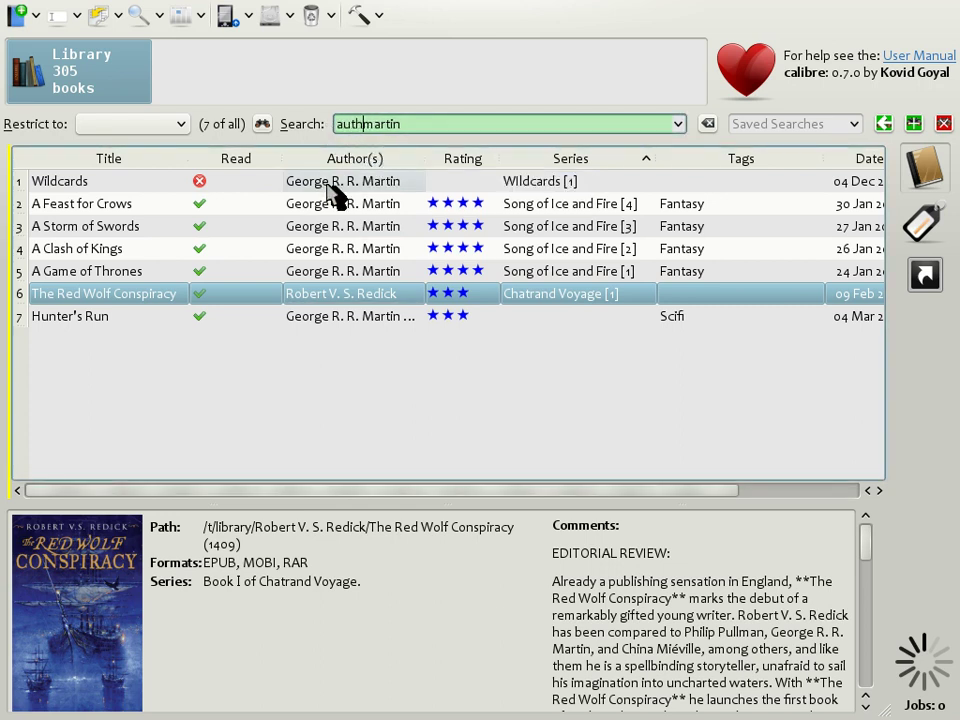
{"action": "type", "text": ":"}
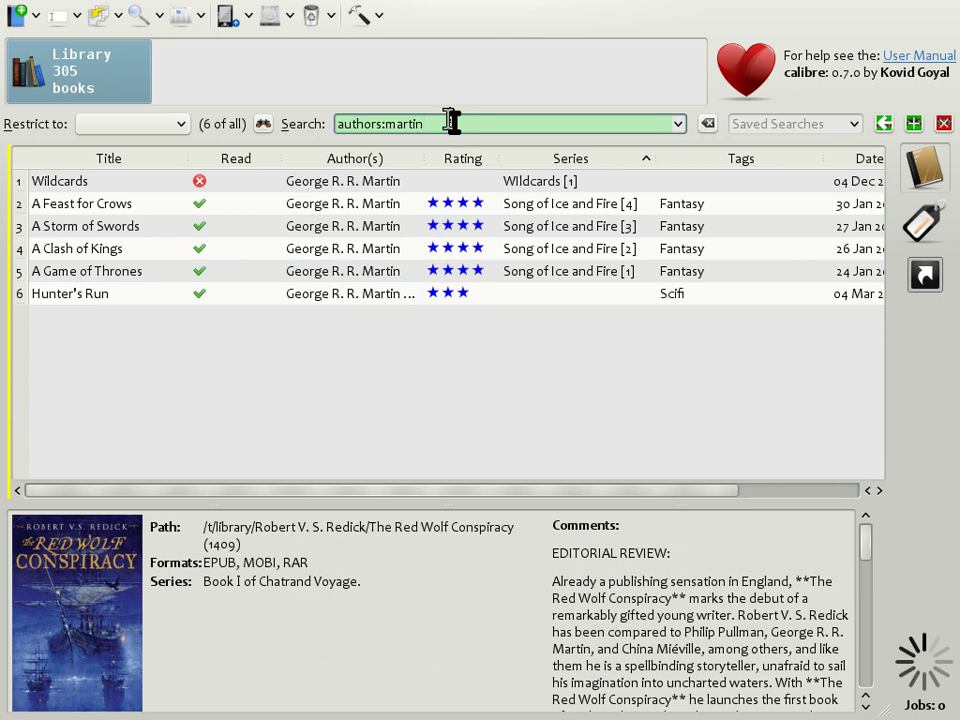
{"action": "type", "text": "and #read:no"}
{"action": "left_click", "coordinate": [451, 123]}
{"action": "type", "text": "#"}
{"action": "key", "text": "Return"}
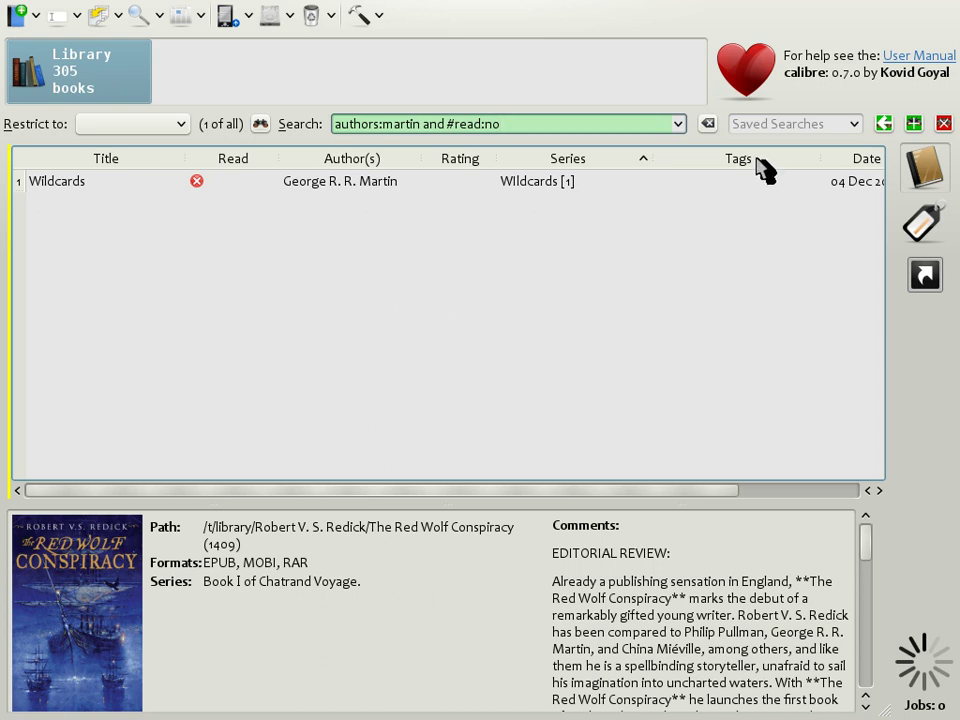
{"action": "left_click", "coordinate": [765, 123]}
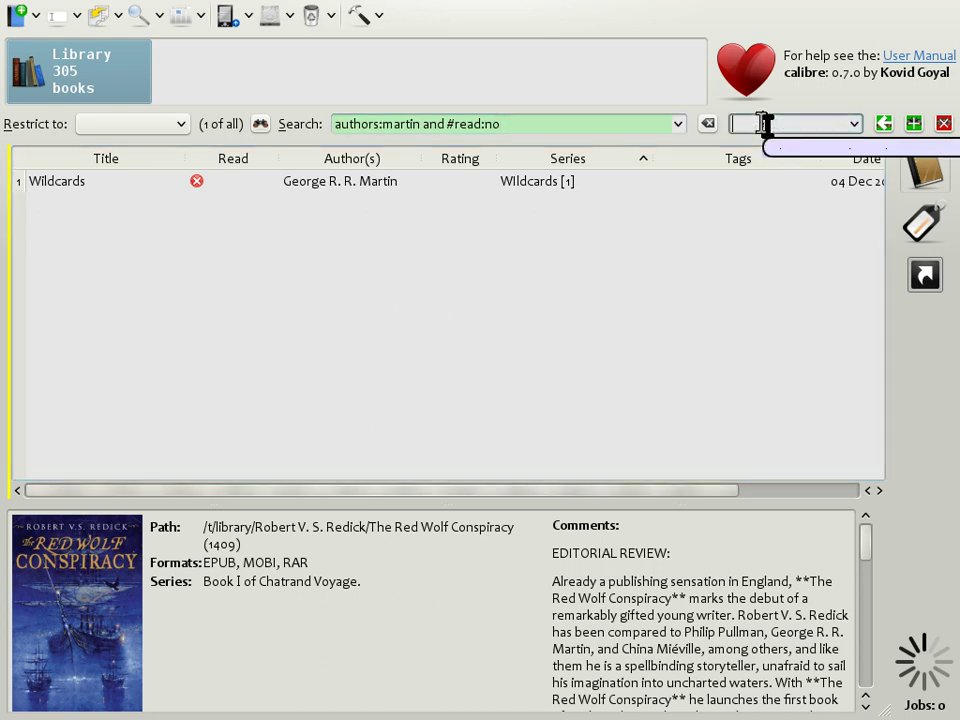
Save the current authors:martin and #read:no search as 'Unread GRRM'
{"action": "left_click", "coordinate": [770, 160]}
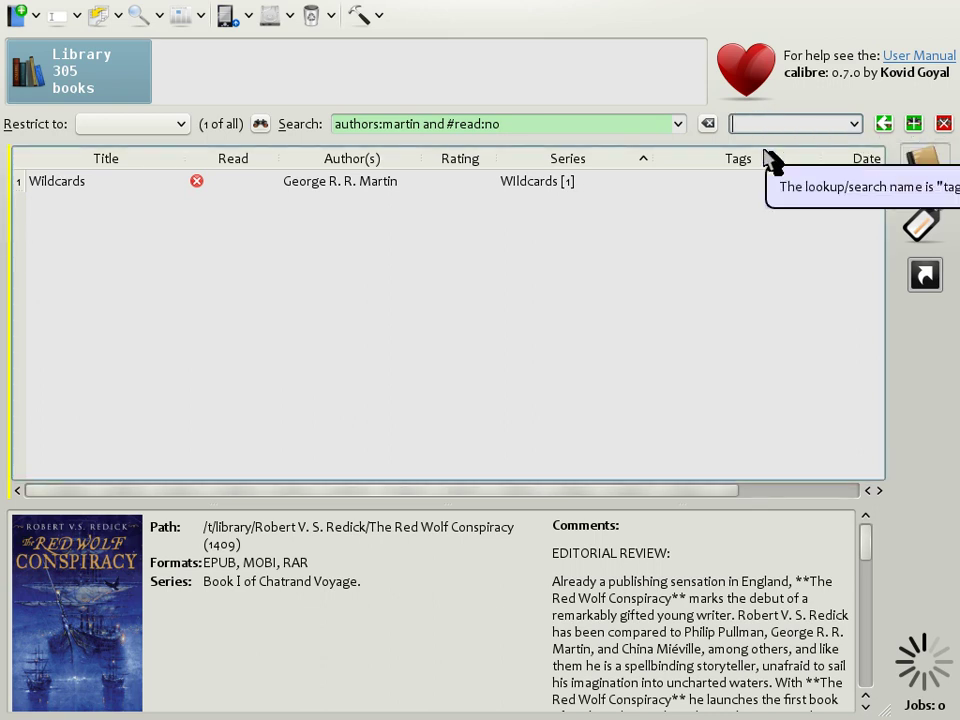
{"action": "type", "text": "Unread GRRM"}
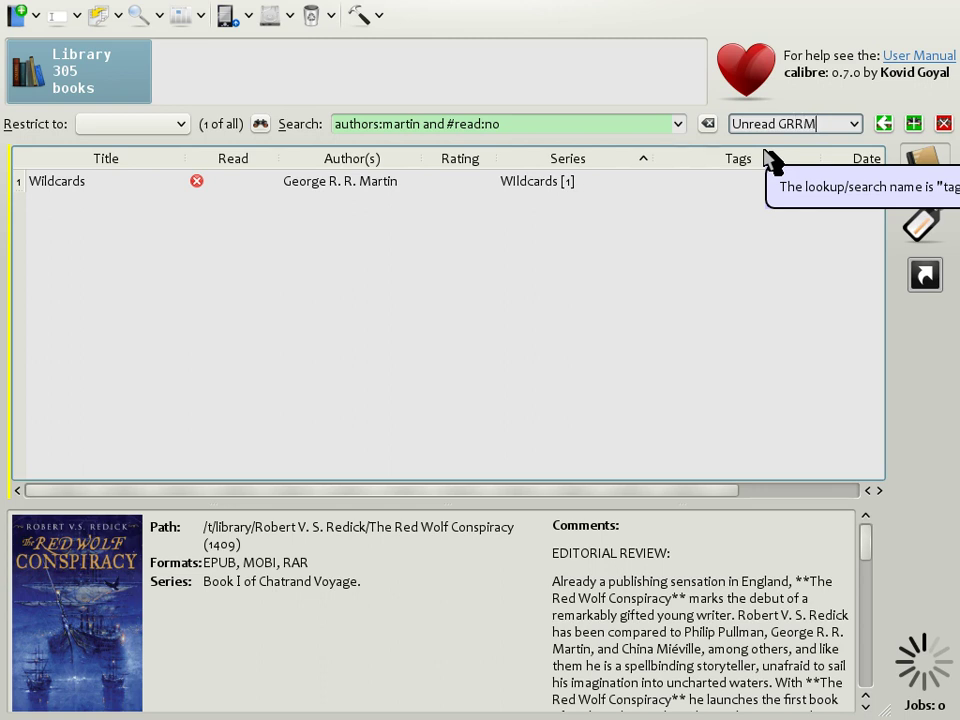
{"action": "left_click", "coordinate": [913, 123]}
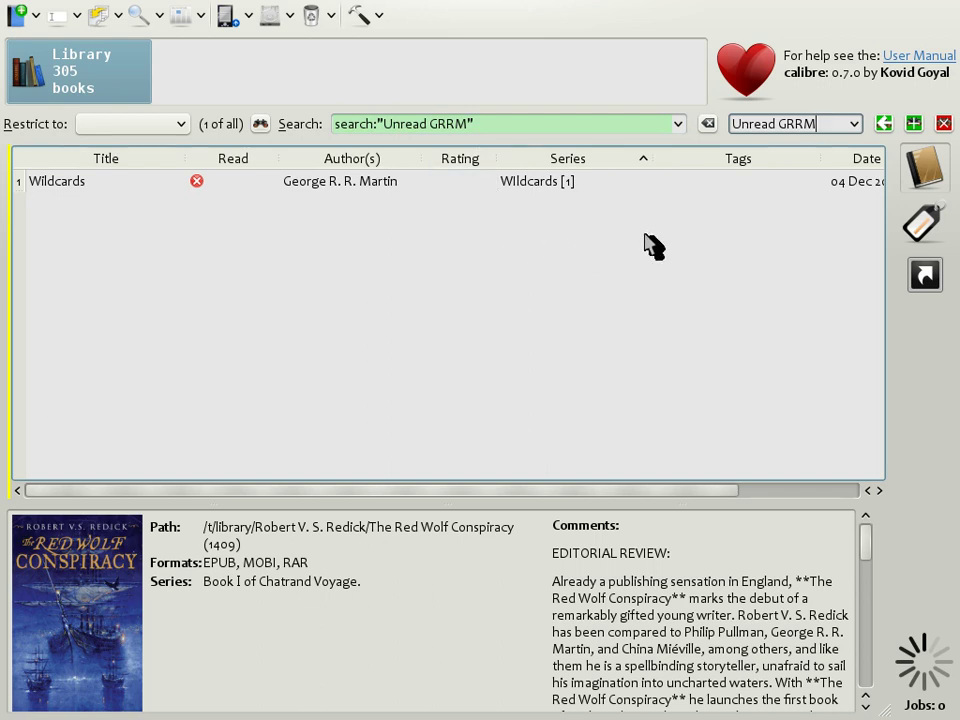
Clear the search, apply the Unread GRRM saved search, and collapse the book details panel
{"action": "left_click", "coordinate": [706, 124]}
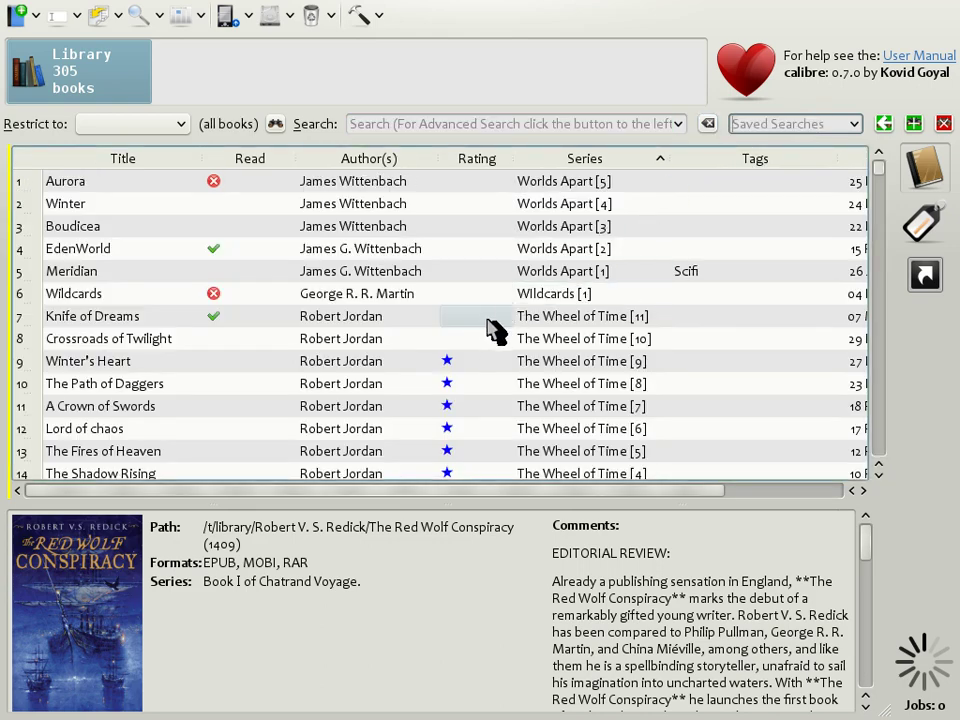
{"action": "left_click", "coordinate": [855, 125]}
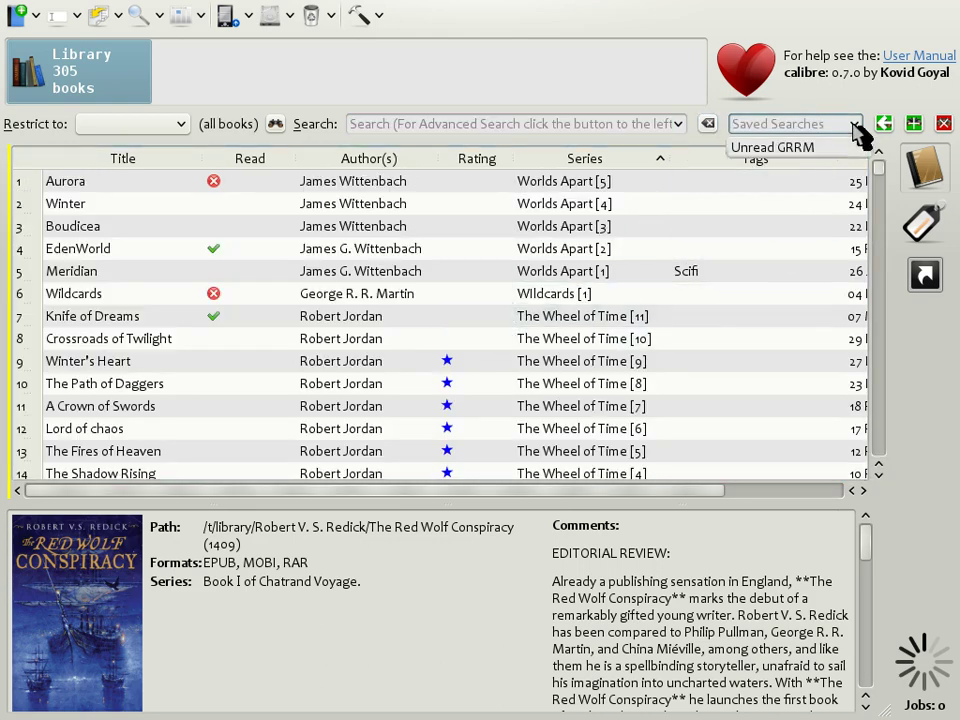
{"action": "left_click", "coordinate": [806, 148]}
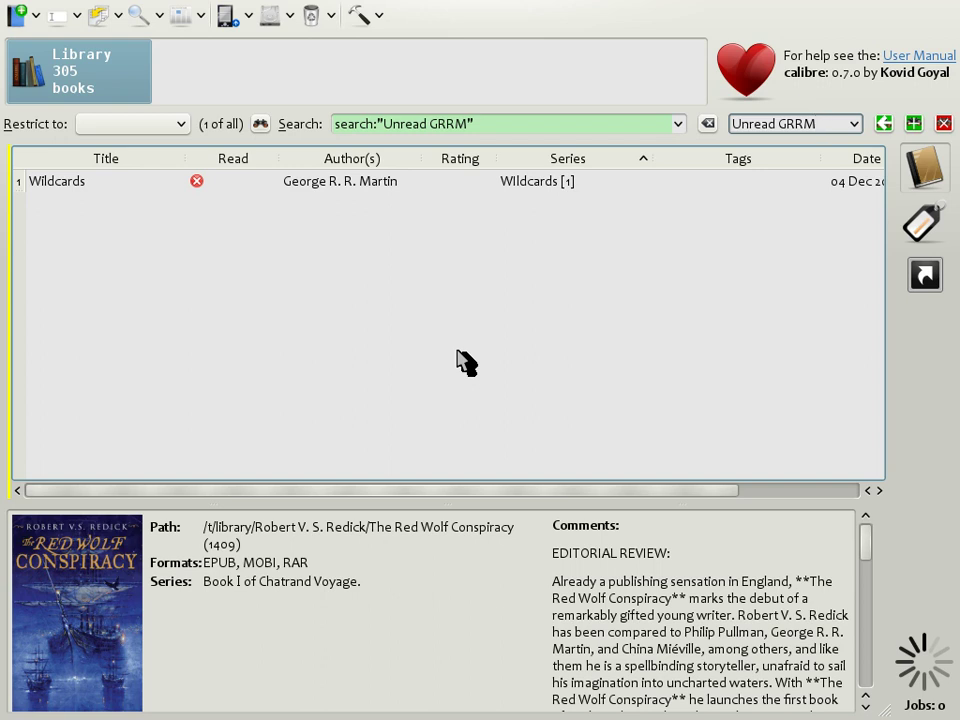
{"action": "left_click_drag", "start_coordinate": [545, 504], "coordinate": [568, 543]}
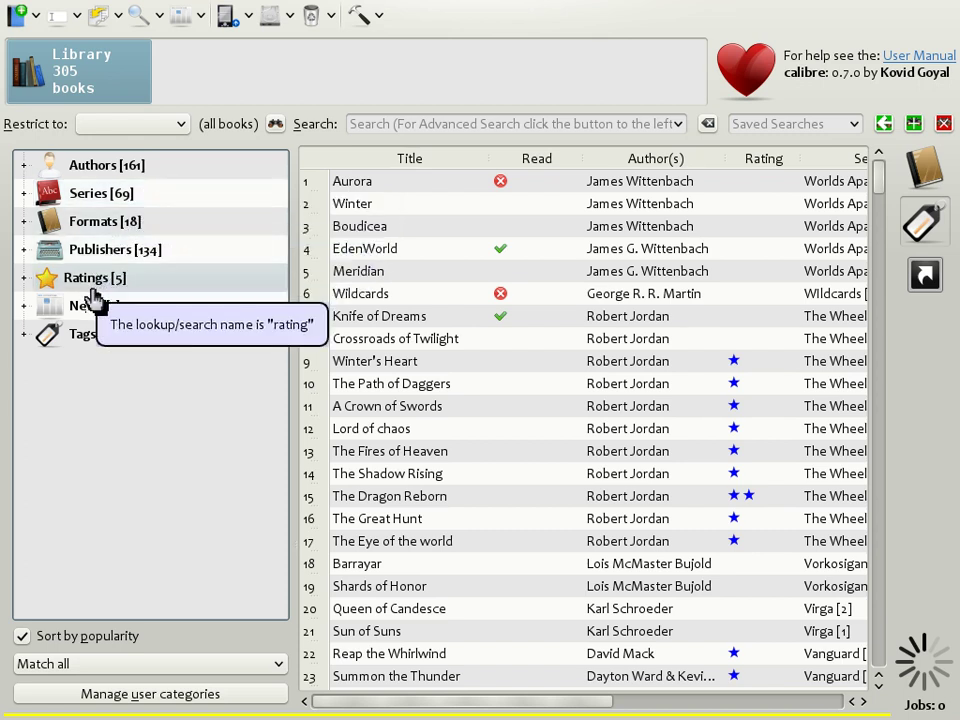
Expand Ratings and toggle the three-star entry until the list shows the 37 three-star books
{"action": "left_click", "coordinate": [24, 279]}
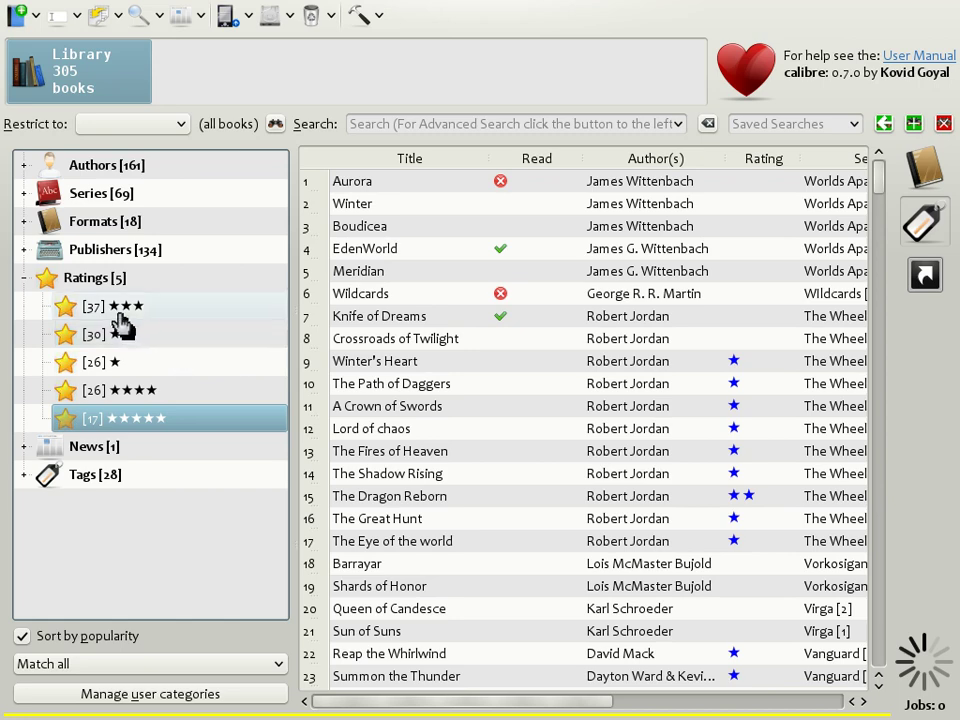
{"action": "left_click", "coordinate": [160, 310]}
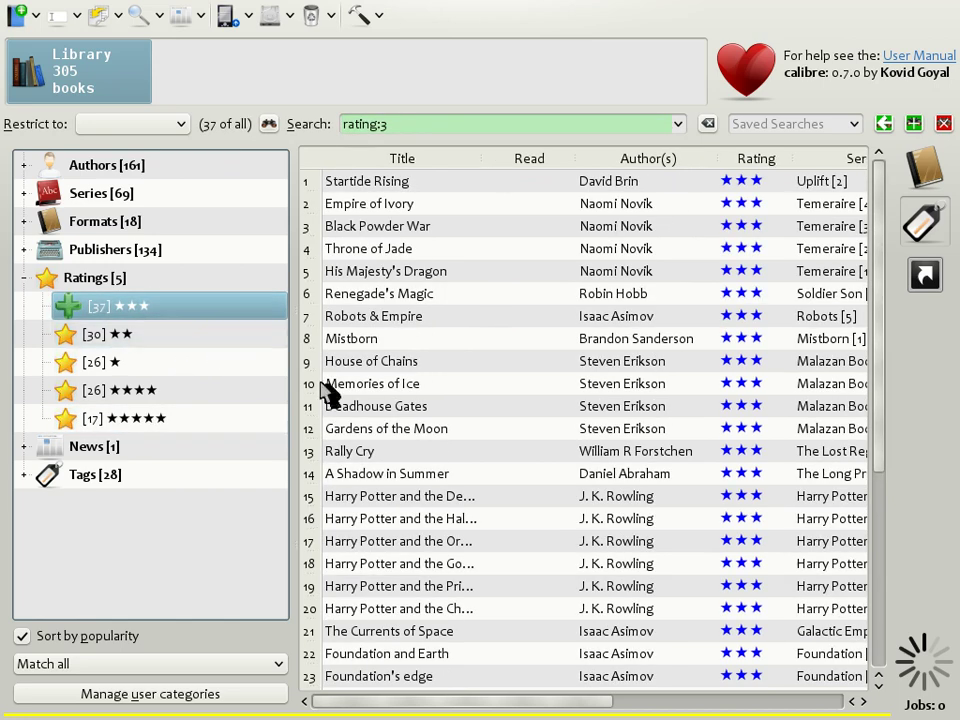
{"action": "mouse_move", "coordinate": [882, 196]}
{"action": "left_mouse_down"}
{"action": "mouse_move", "coordinate": [885, 244]}
{"action": "mouse_move", "coordinate": [862, 390]}
{"action": "mouse_move", "coordinate": [870, 478]}
{"action": "mouse_move", "coordinate": [889, 443]}
{"action": "mouse_move", "coordinate": [888, 176]}
{"action": "left_mouse_up"}
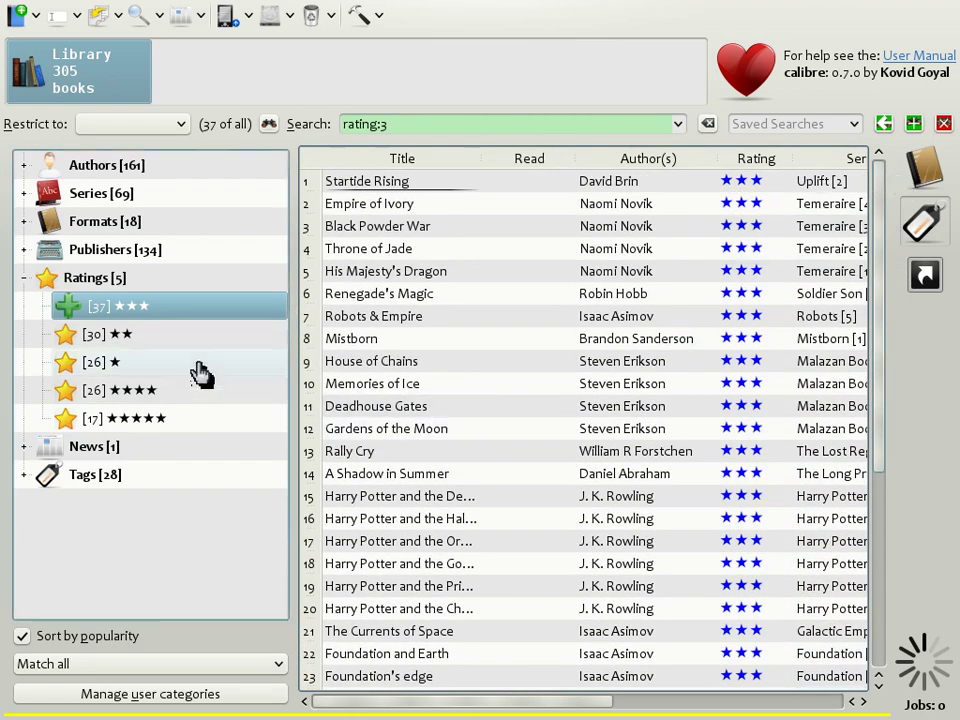
{"action": "left_click", "coordinate": [152, 313]}
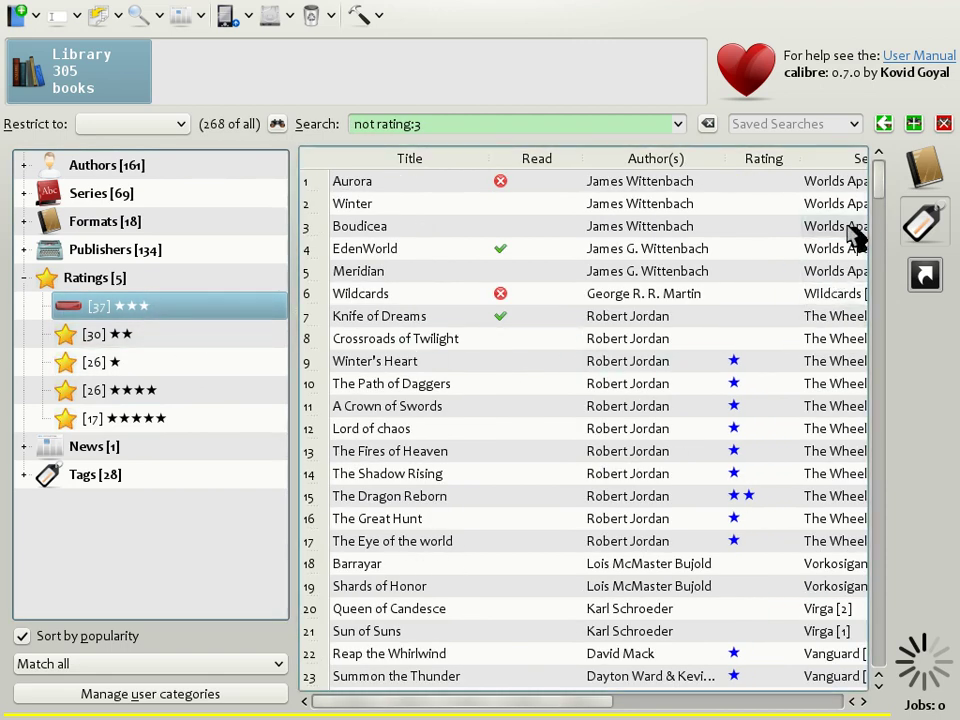
{"action": "mouse_move", "coordinate": [877, 174]}
{"action": "left_mouse_down"}
{"action": "mouse_move", "coordinate": [869, 323]}
{"action": "mouse_move", "coordinate": [883, 204]}
{"action": "mouse_move", "coordinate": [874, 180]}
{"action": "left_mouse_up"}
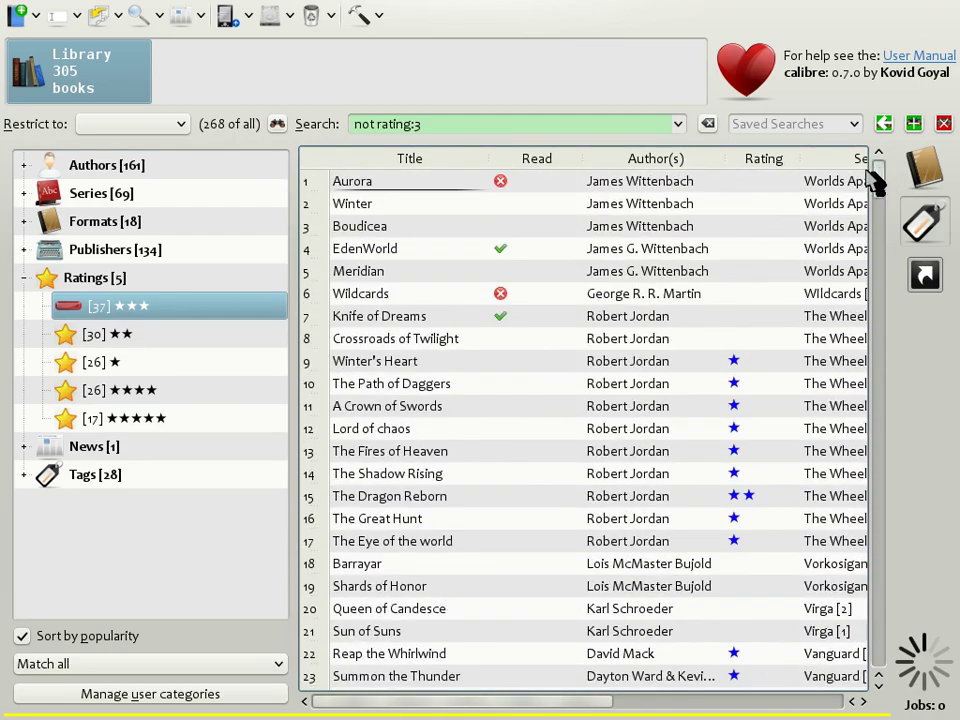
{"action": "left_click", "coordinate": [160, 315]}
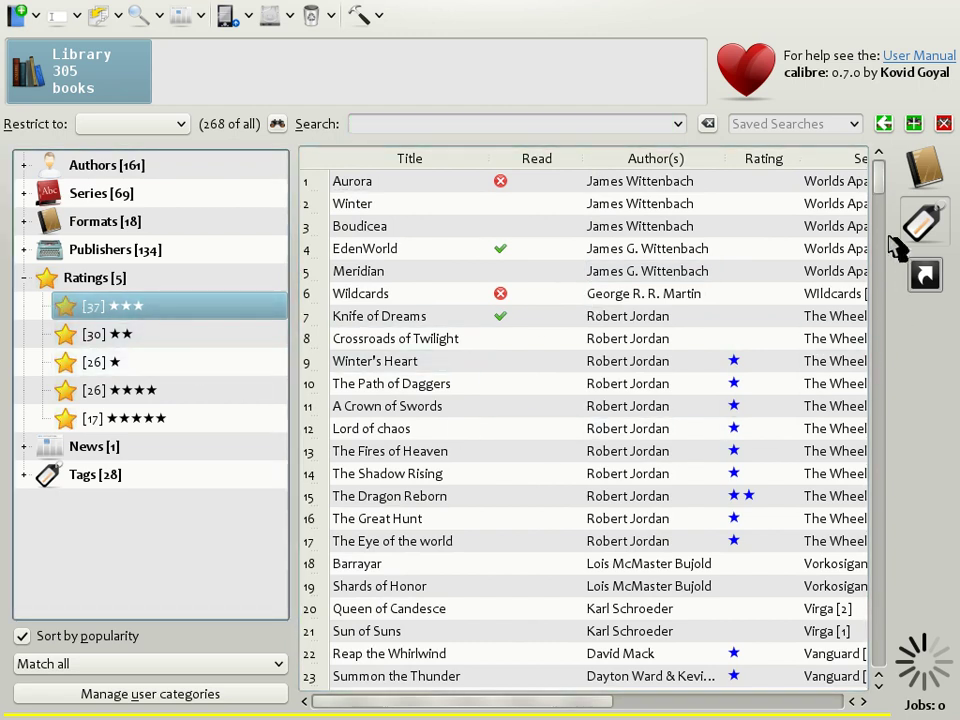
{"action": "scroll", "coordinate": [880, 236], "scroll_direction": "down", "scroll_amount": 10}
{"action": "left_click_drag", "start_coordinate": [879, 230], "coordinate": [874, 183]}
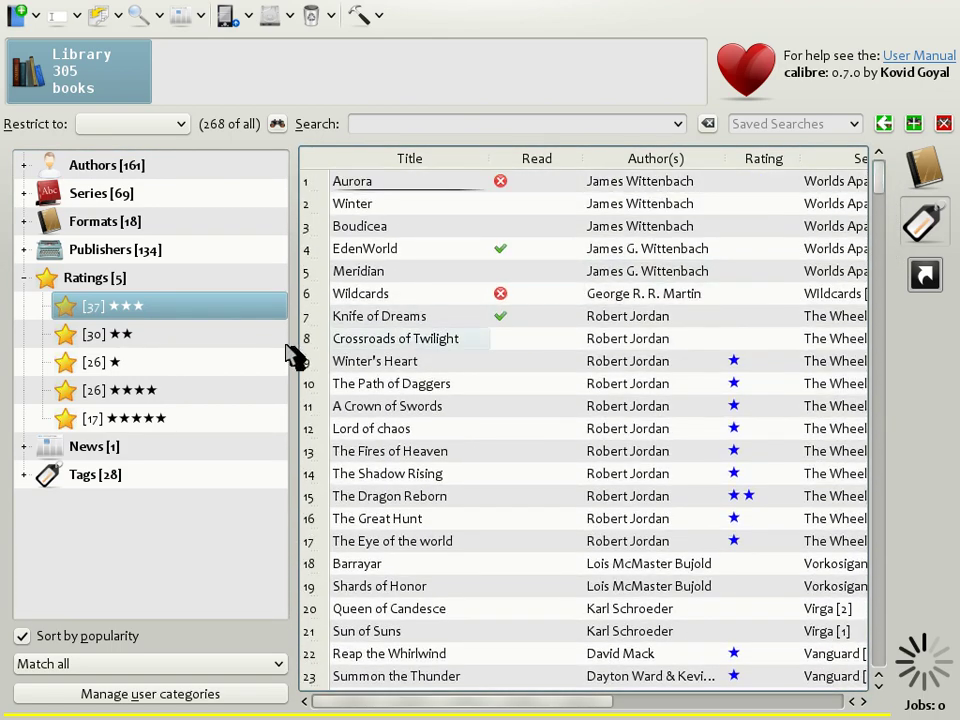
{"action": "left_click", "coordinate": [60, 312]}
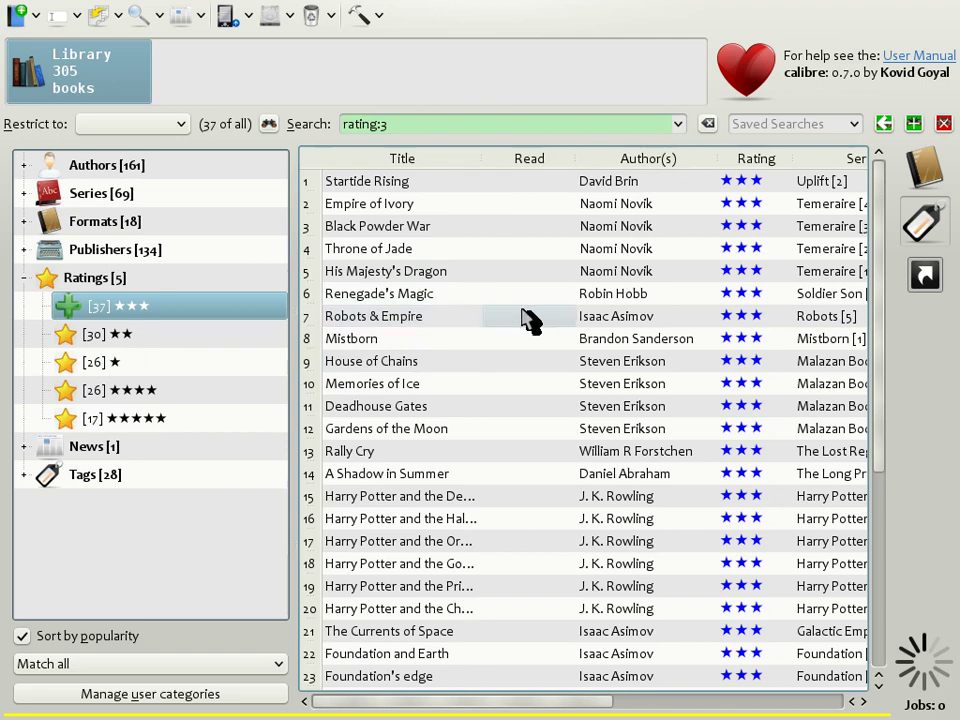
Replace the three-star filter with books rated three or five stars (rating:3 or rating:5)
{"action": "left_click", "coordinate": [190, 310]}
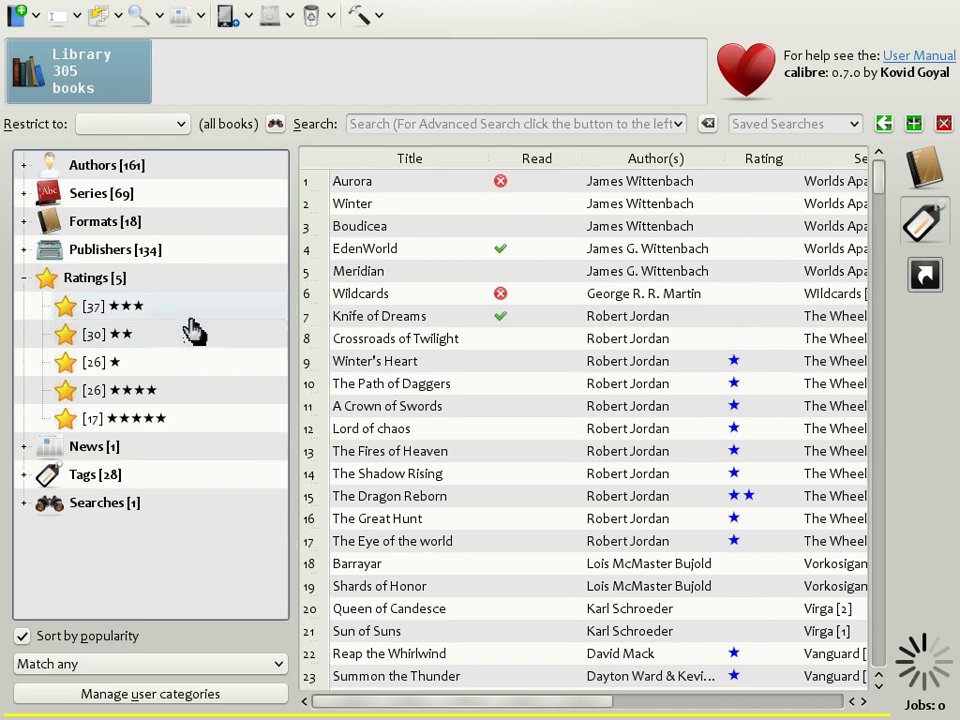
{"action": "left_click", "coordinate": [72, 310]}
{"action": "left_click", "coordinate": [68, 421]}
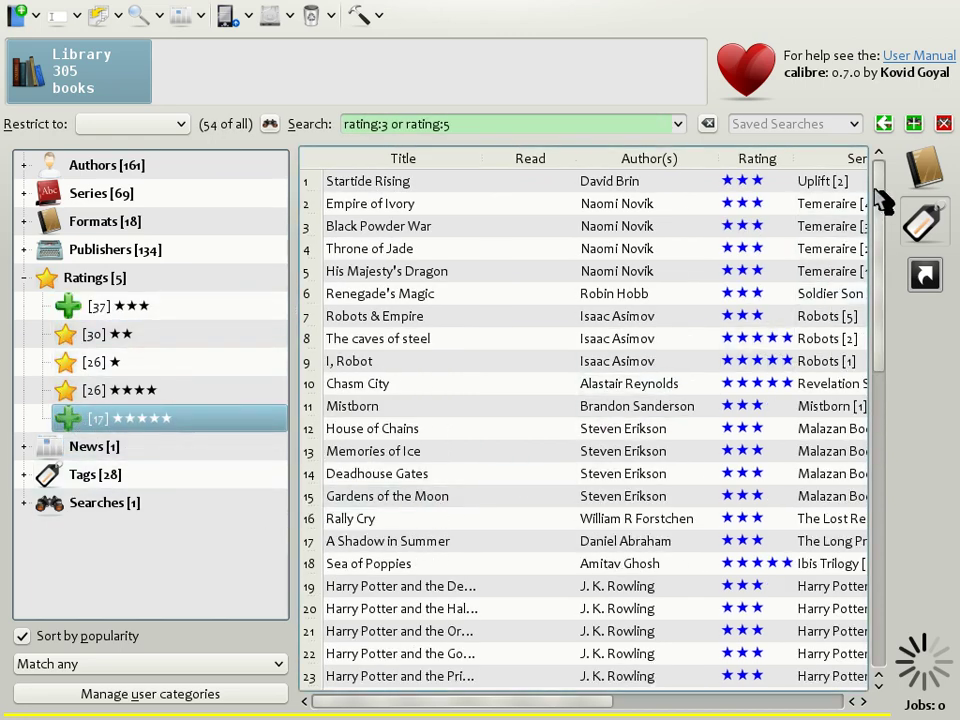
{"action": "mouse_move", "coordinate": [882, 182]}
{"action": "left_mouse_down"}
{"action": "mouse_move", "coordinate": [864, 472]}
{"action": "mouse_move", "coordinate": [874, 182]}
{"action": "left_mouse_up"}
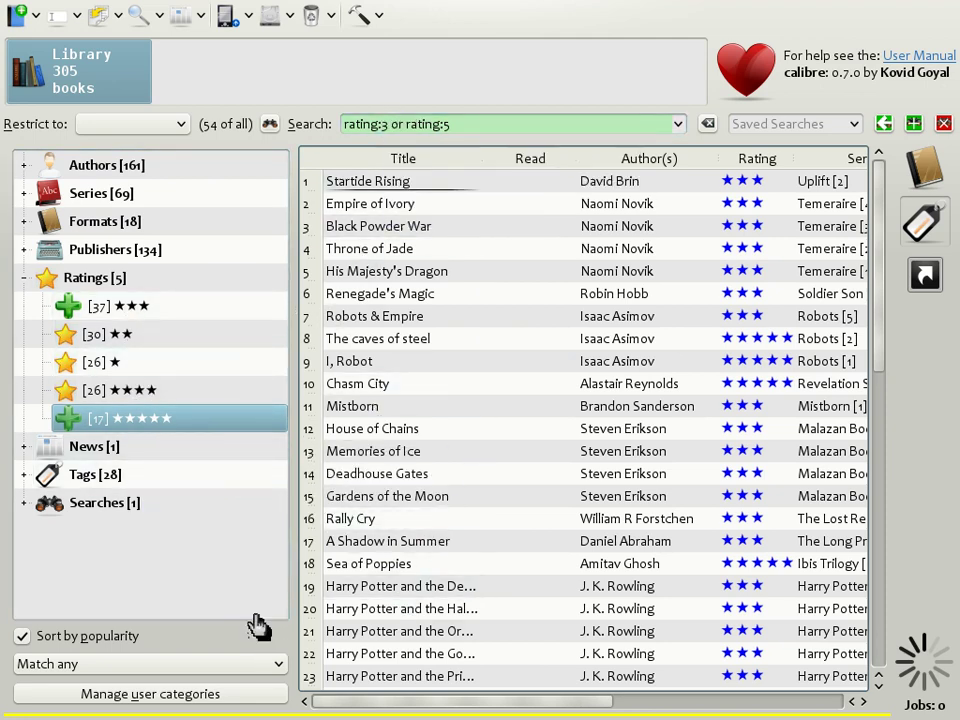
Set category matching to all, toggle the three-star rating, and filter to Isaac Asimov's books
{"action": "left_click", "coordinate": [160, 668]}
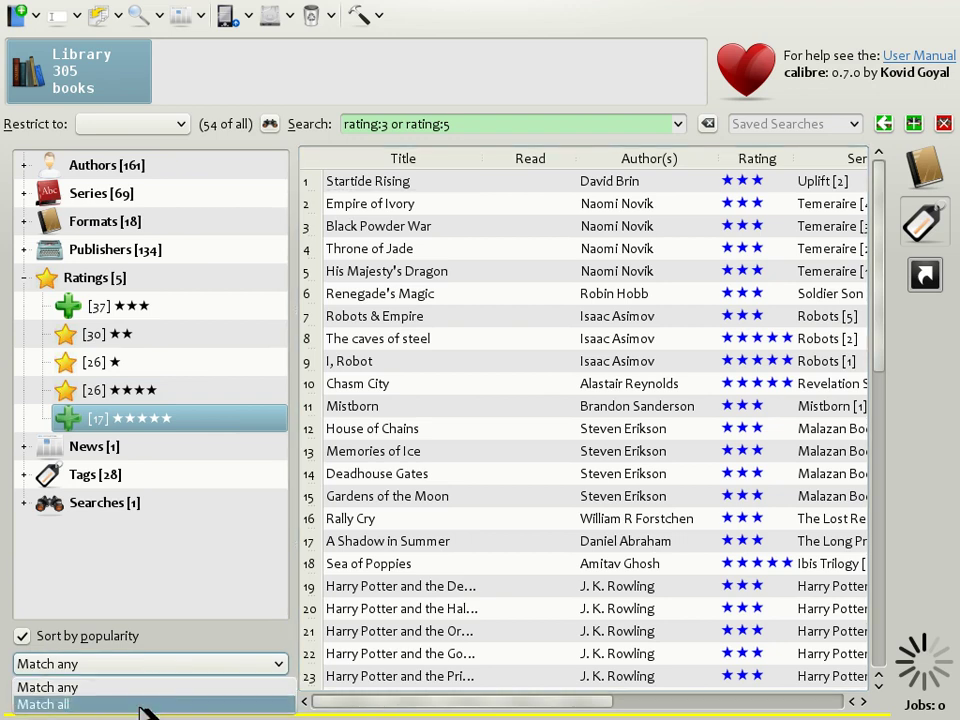
{"action": "left_click", "coordinate": [141, 706]}
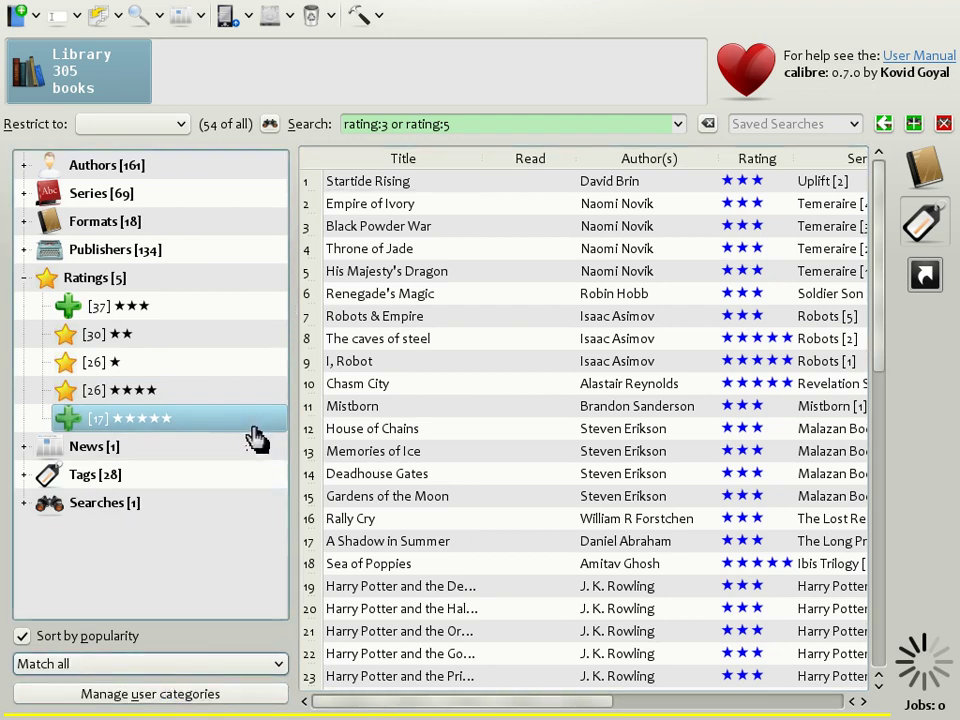
{"action": "left_click", "coordinate": [70, 312]}
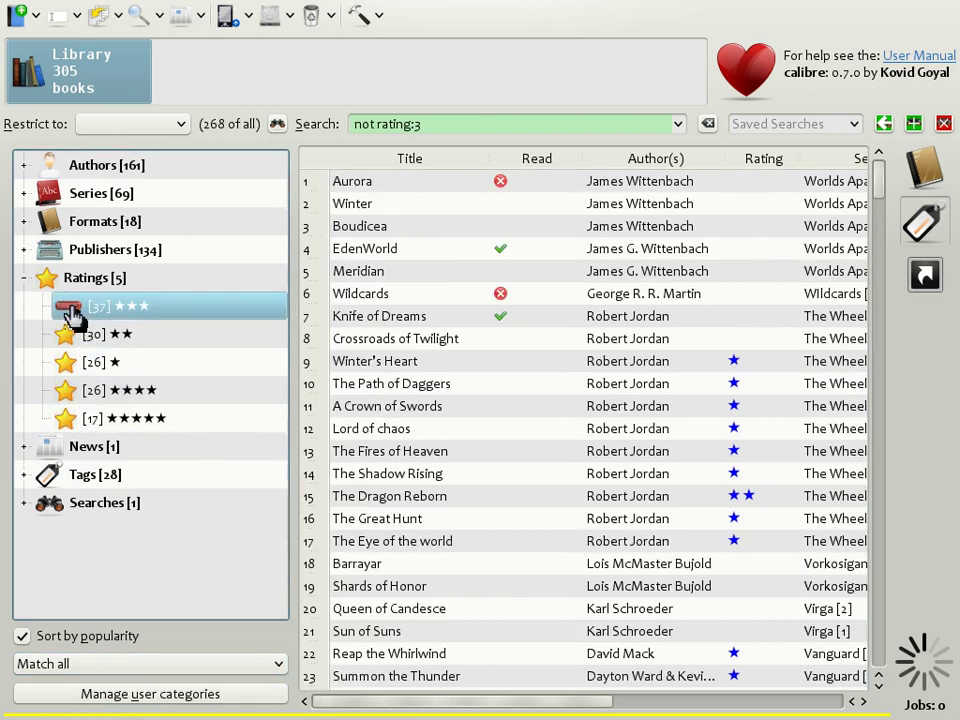
{"action": "left_click", "coordinate": [70, 312]}
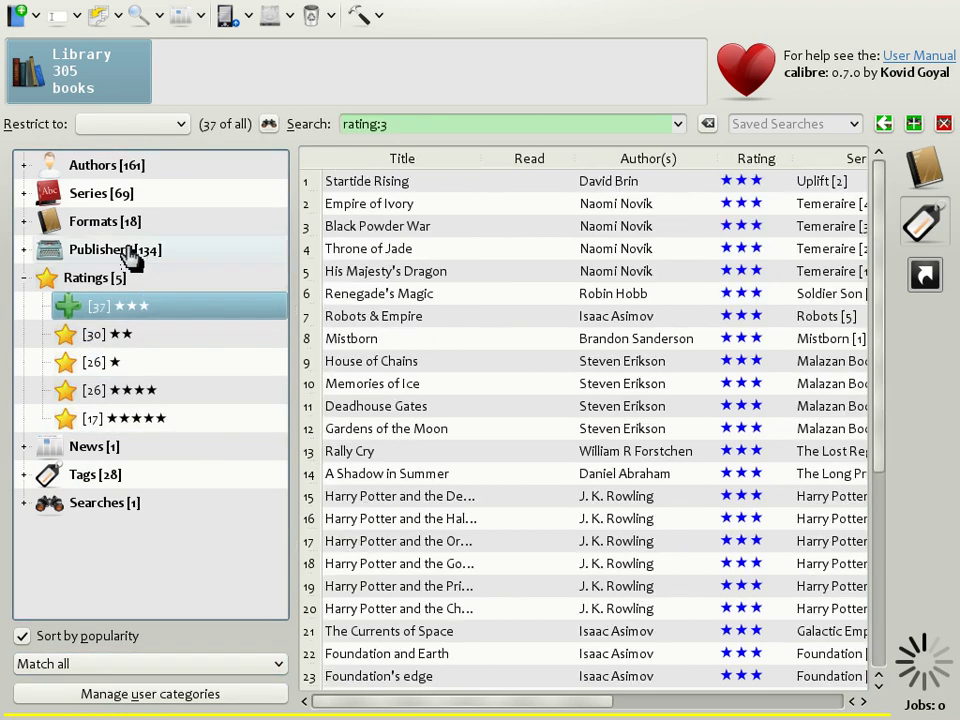
{"action": "left_click", "coordinate": [24, 168]}
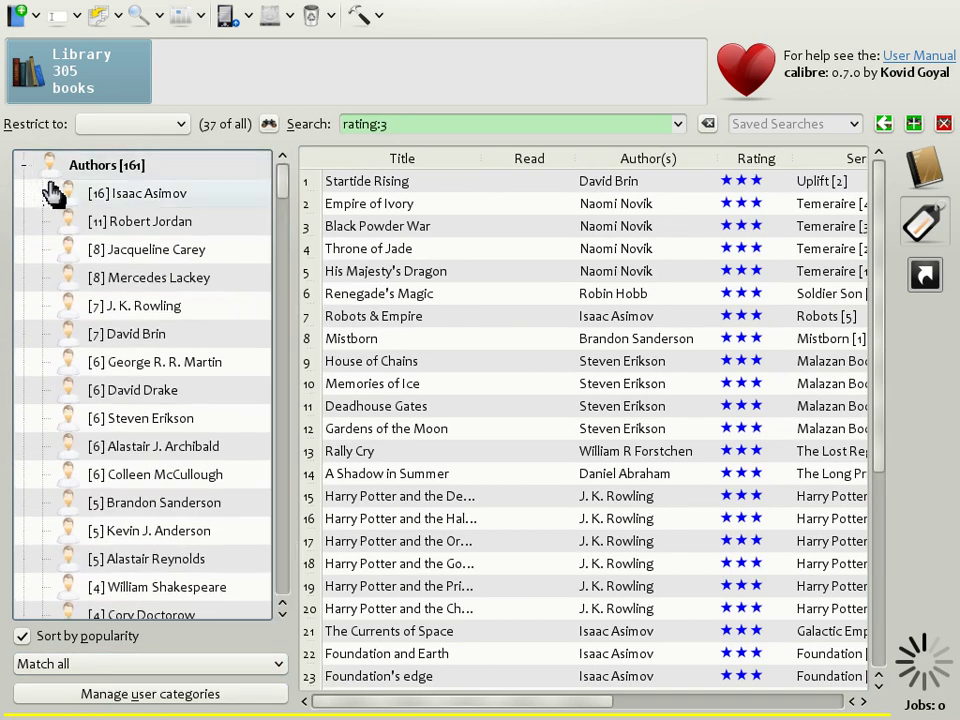
{"action": "left_click", "coordinate": [120, 200]}
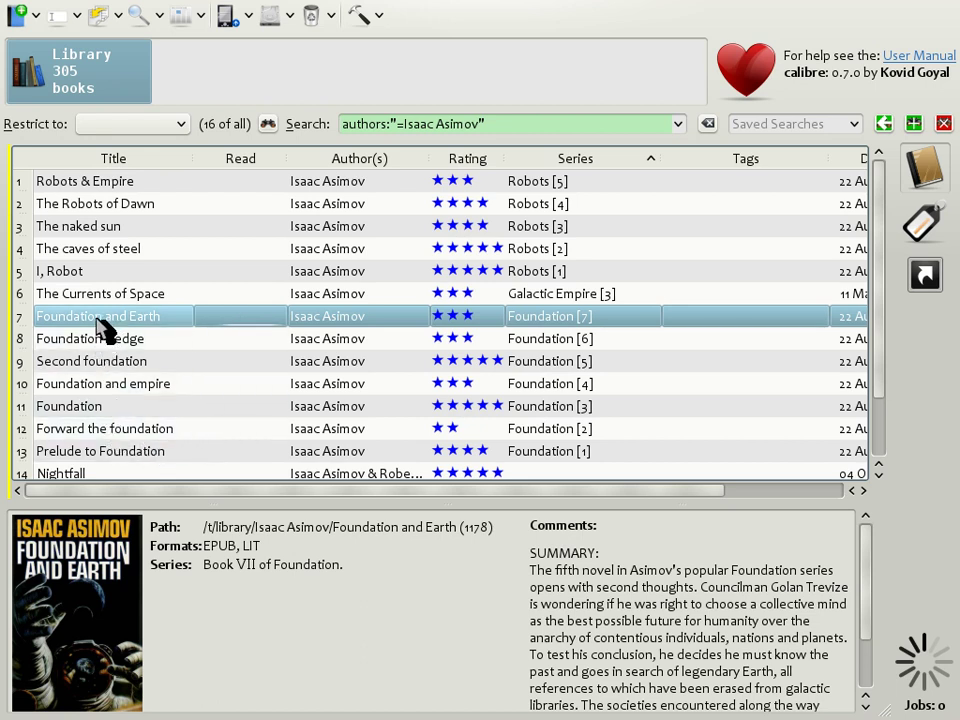
Use Similar books > Books in this series on Foundation and Earth to list its series
{"action": "right_click", "coordinate": [103, 327]}
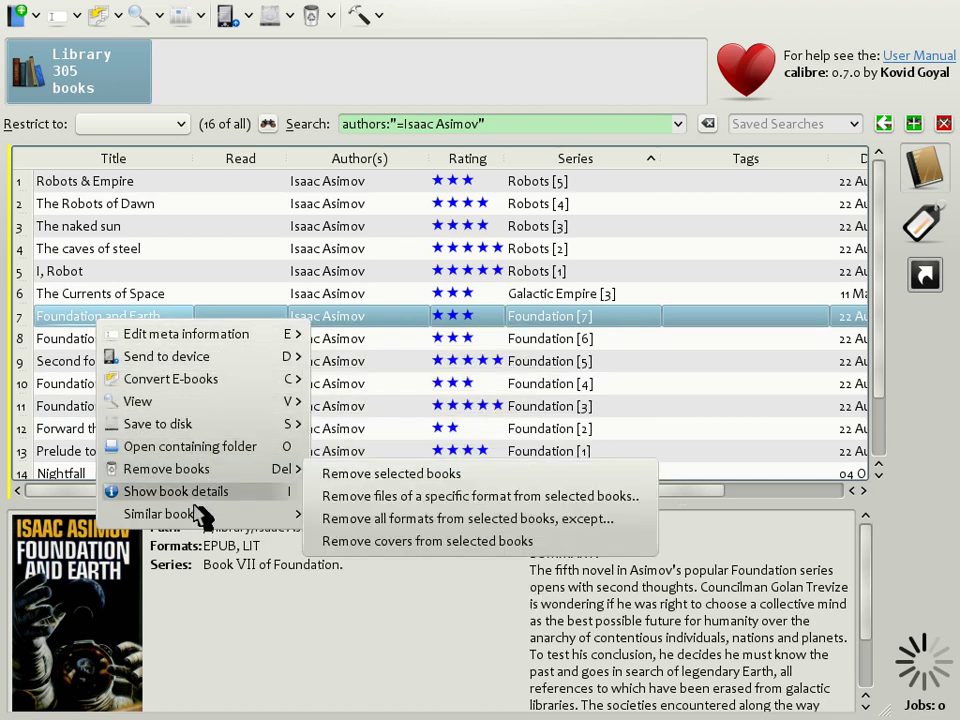
{"action": "mouse_move", "coordinate": [287, 518]}
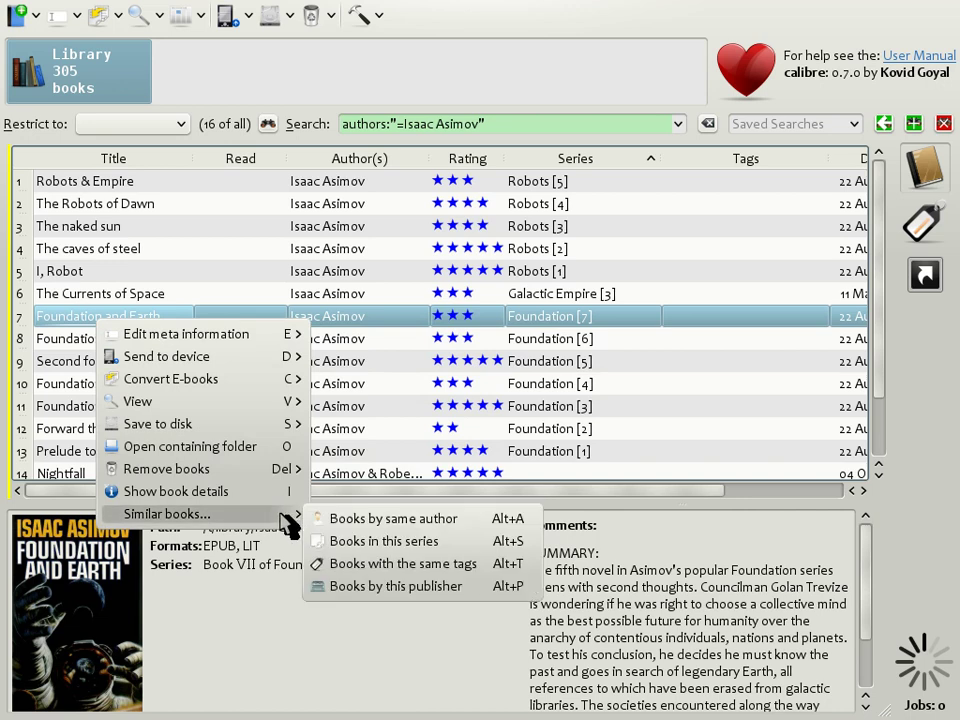
{"action": "left_click", "coordinate": [418, 553]}
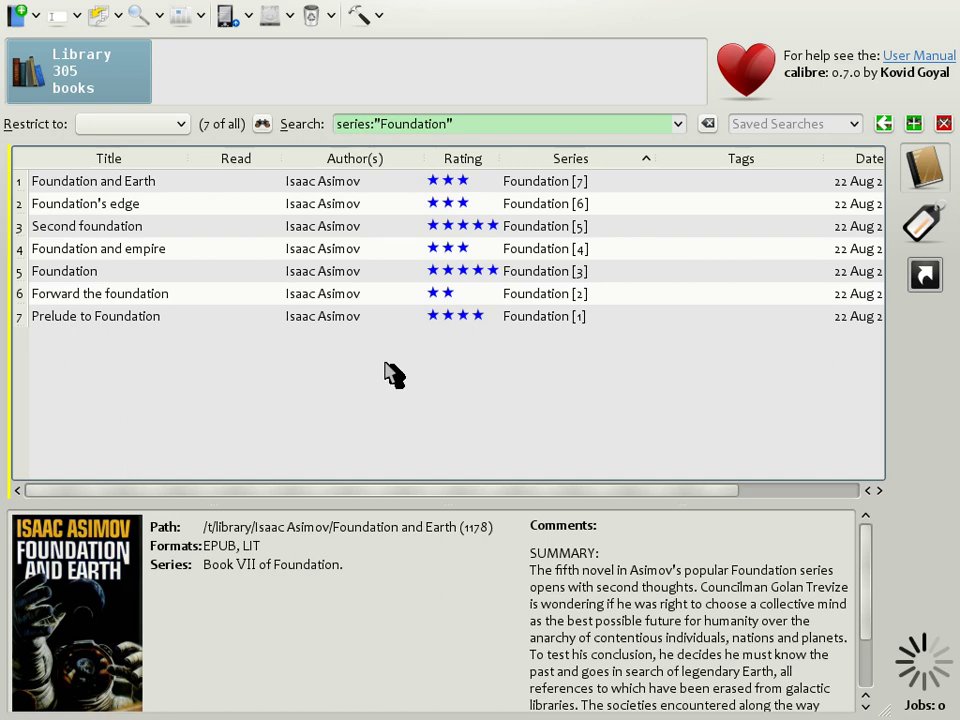
Go back to the Isaac Asimov list, enlarge the details panel, and select The caves of steel
{"action": "key", "text": "alt+a"}
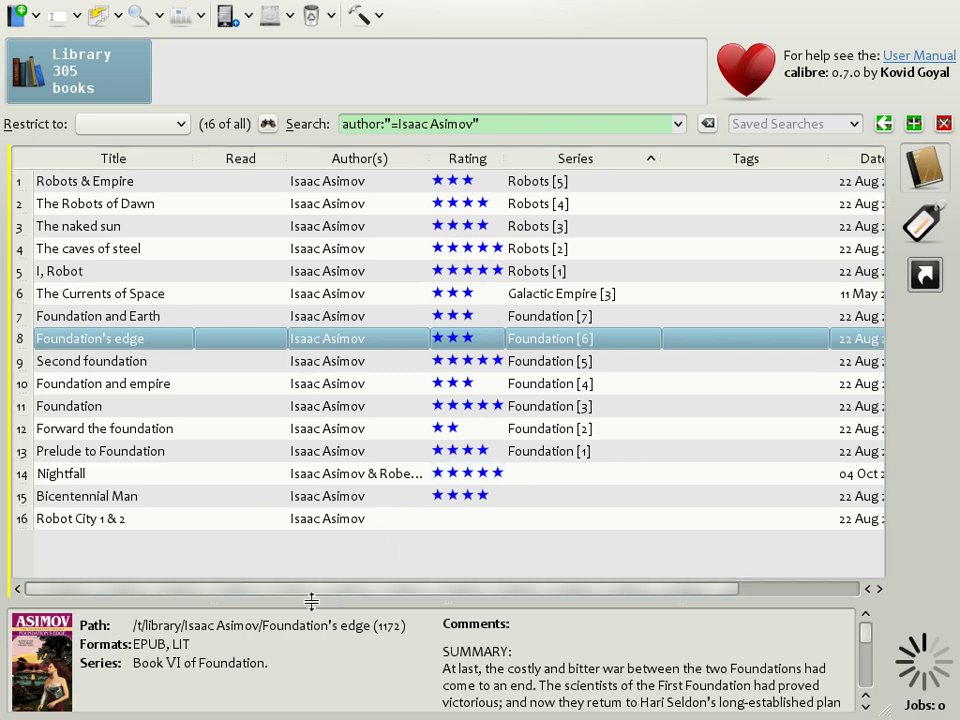
{"action": "left_click_drag", "start_coordinate": [311, 600], "coordinate": [347, 501]}
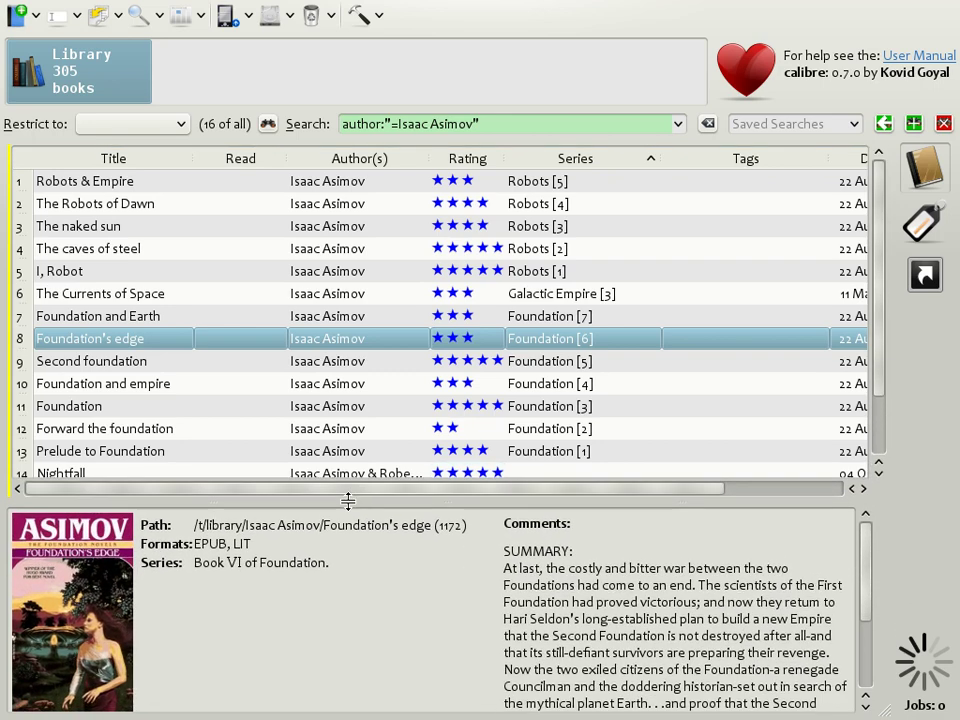
{"action": "left_click", "coordinate": [289, 410]}
{"action": "left_click", "coordinate": [306, 451]}
{"action": "left_click", "coordinate": [325, 338]}
{"action": "left_click", "coordinate": [330, 255]}
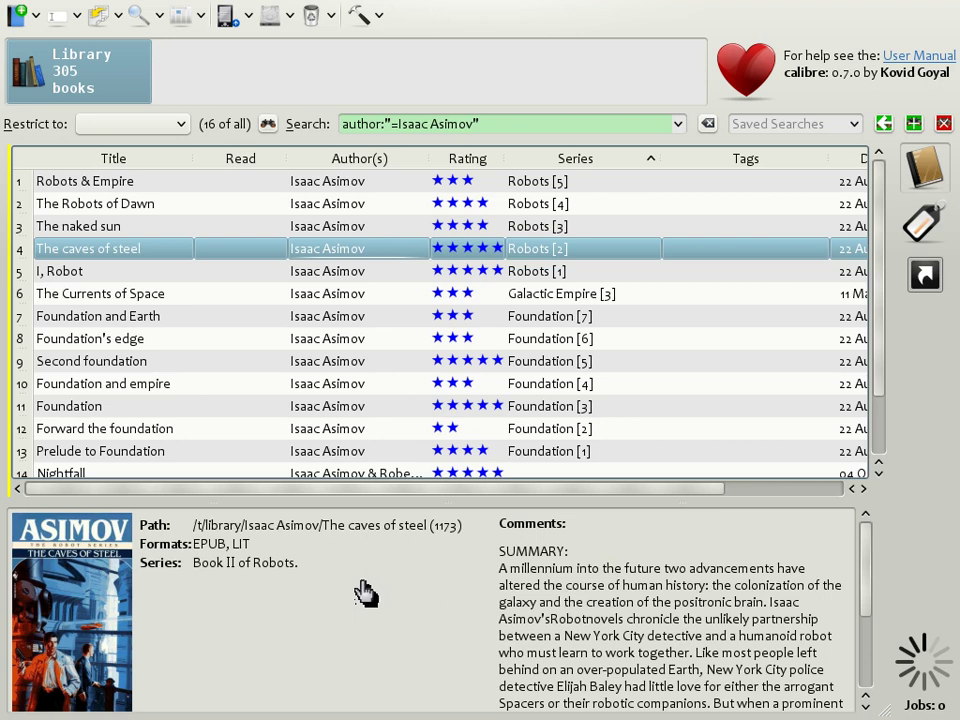
Open Book Info for The caves of steel, page forward to Foundation and Earth, then close it
{"action": "left_click", "coordinate": [242, 625]}
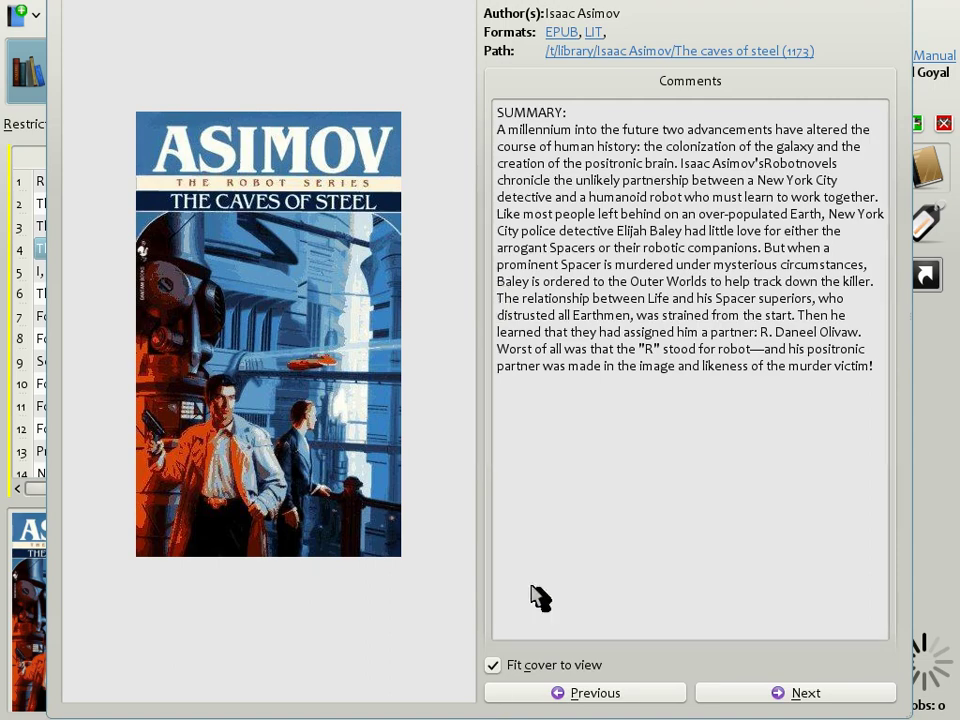
{"action": "left_click", "coordinate": [772, 700]}
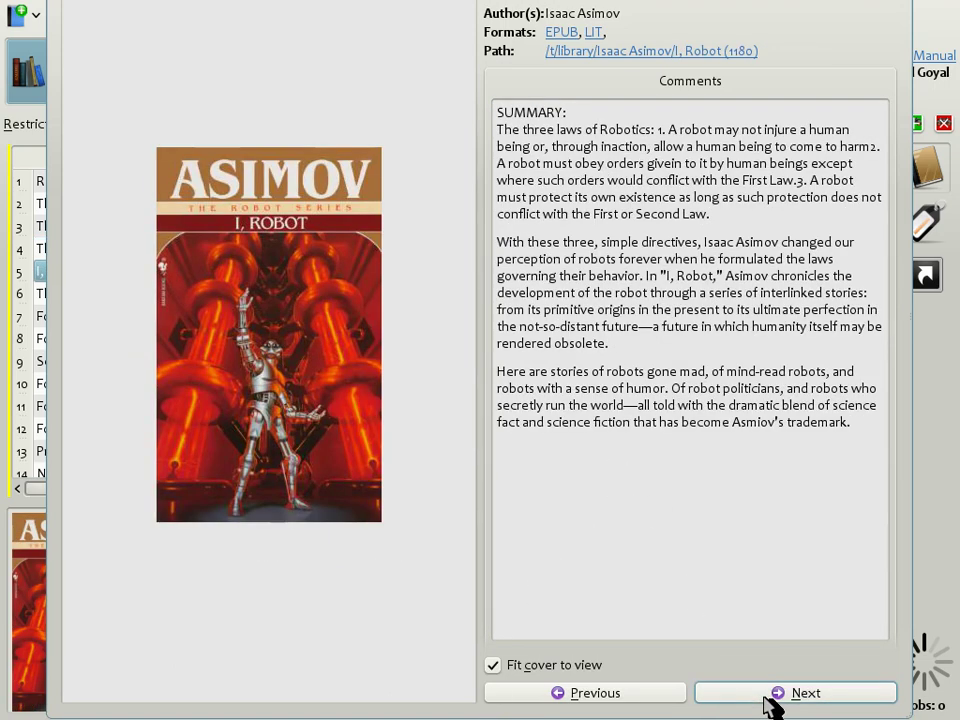
{"action": "left_click", "coordinate": [773, 700]}
{"action": "left_click", "coordinate": [773, 700]}
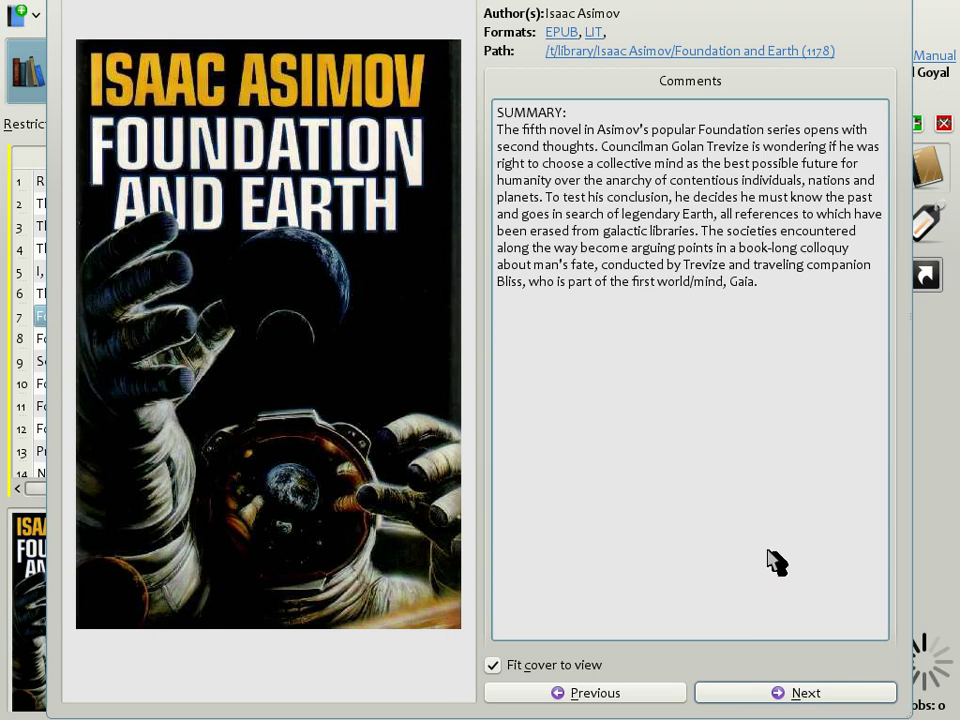
{"action": "key", "text": "Escape"}
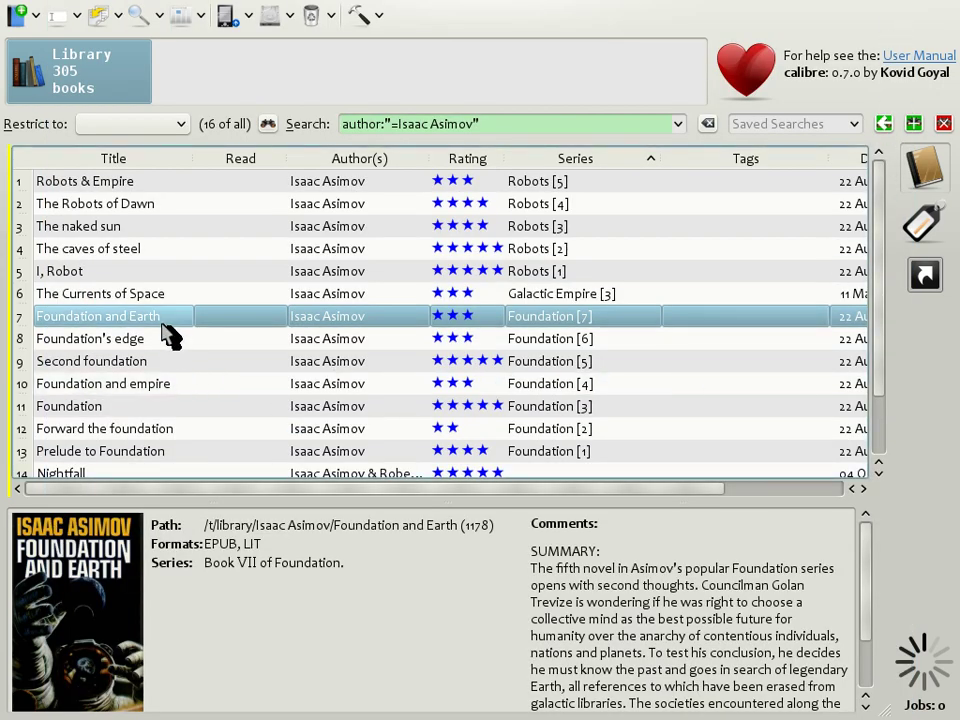
{"action": "left_click", "coordinate": [236, 397]}
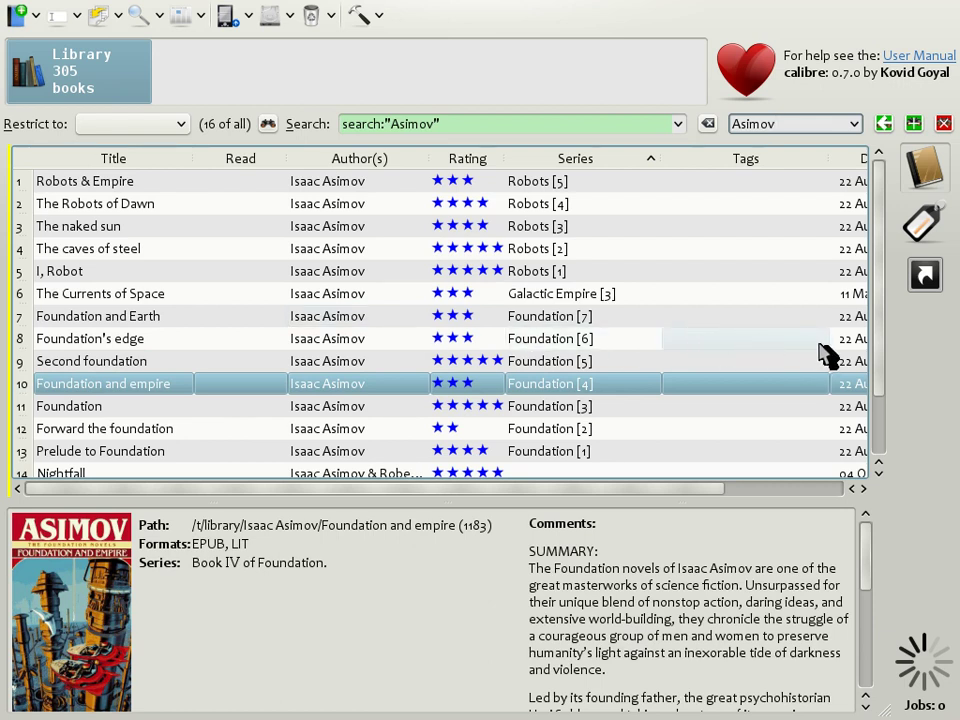
{"action": "left_click", "coordinate": [925, 277]}
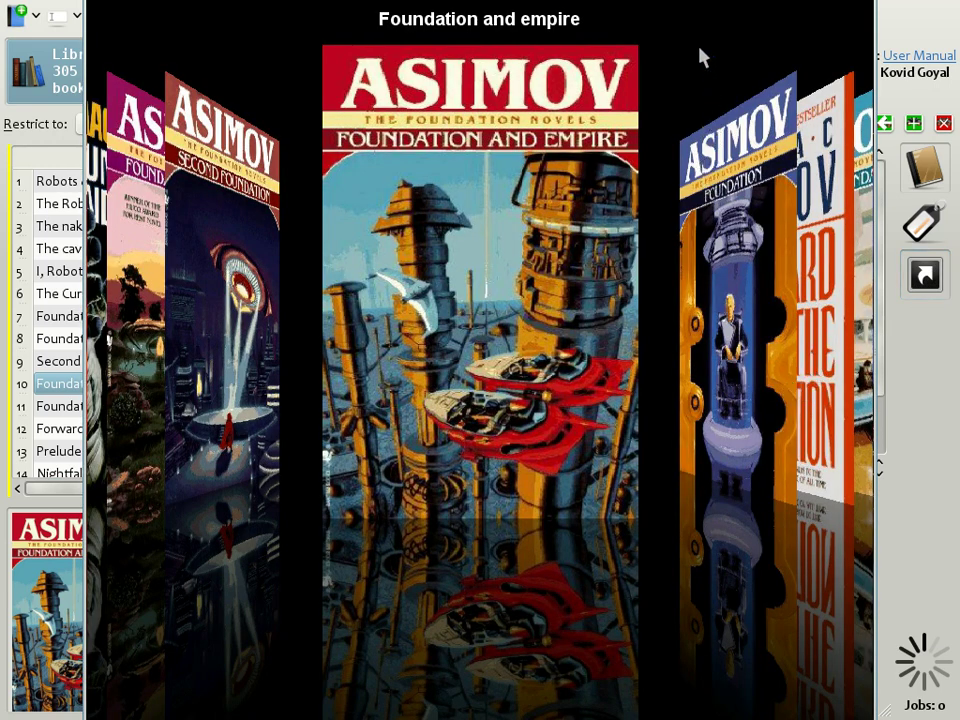
{"action": "scroll", "coordinate": [700, 58], "scroll_direction": "down", "scroll_amount": 4}
{"action": "scroll", "coordinate": [700, 58], "scroll_direction": "down", "scroll_amount": 2}
{"action": "scroll", "coordinate": [700, 58], "scroll_direction": "up", "scroll_amount": 8}
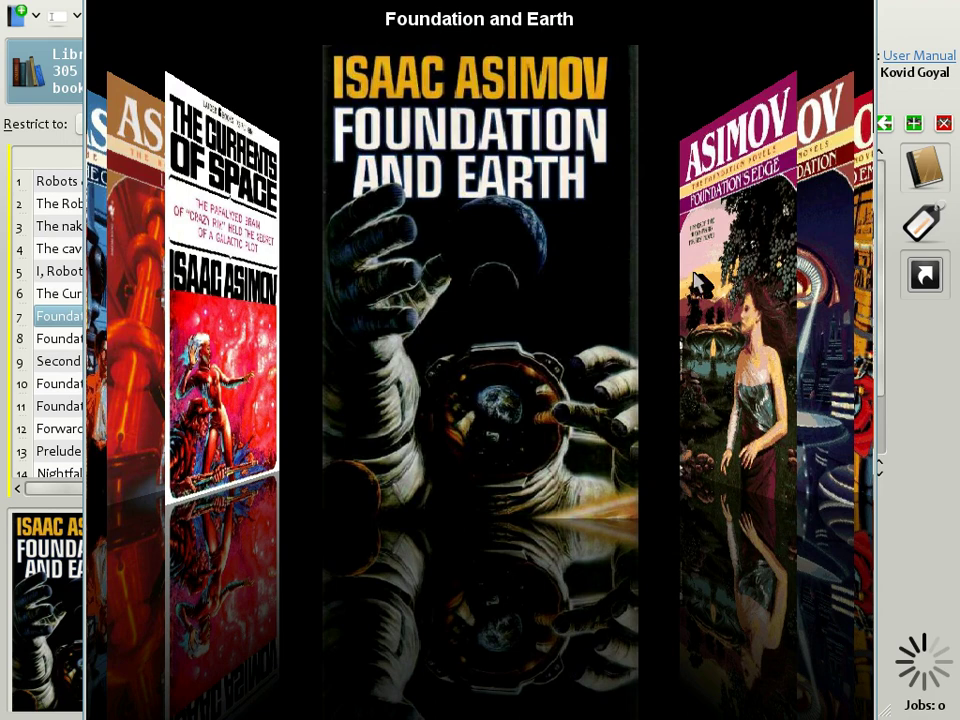
{"action": "key", "text": "Escape"}
Open Preferences to the Interface page and cancel without changing anything
{"action": "left_click", "coordinate": [362, 18]}
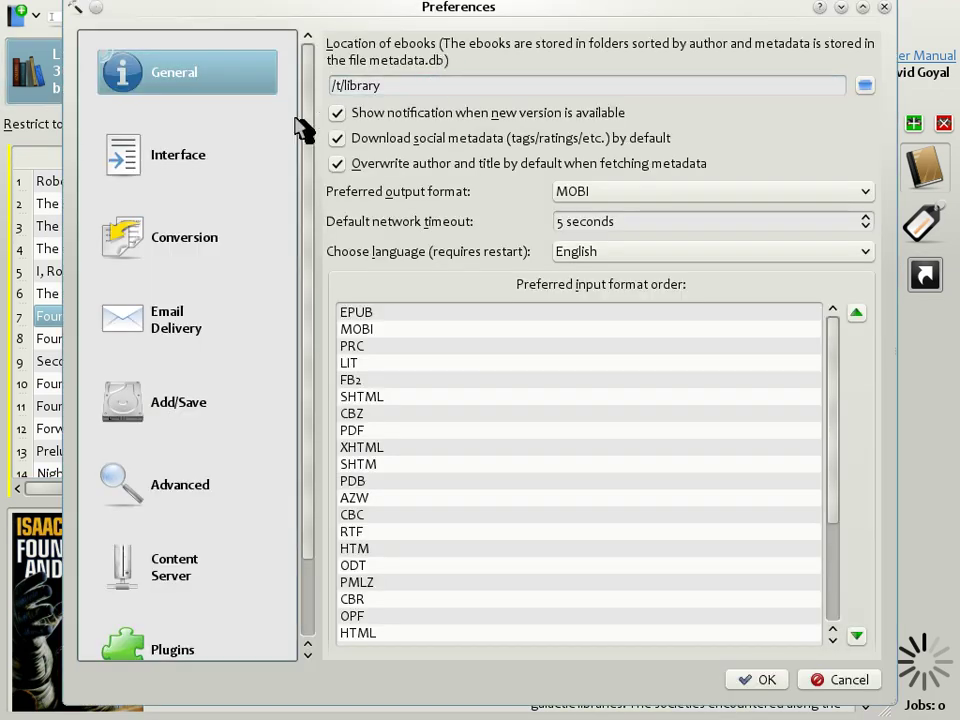
{"action": "left_click", "coordinate": [240, 168]}
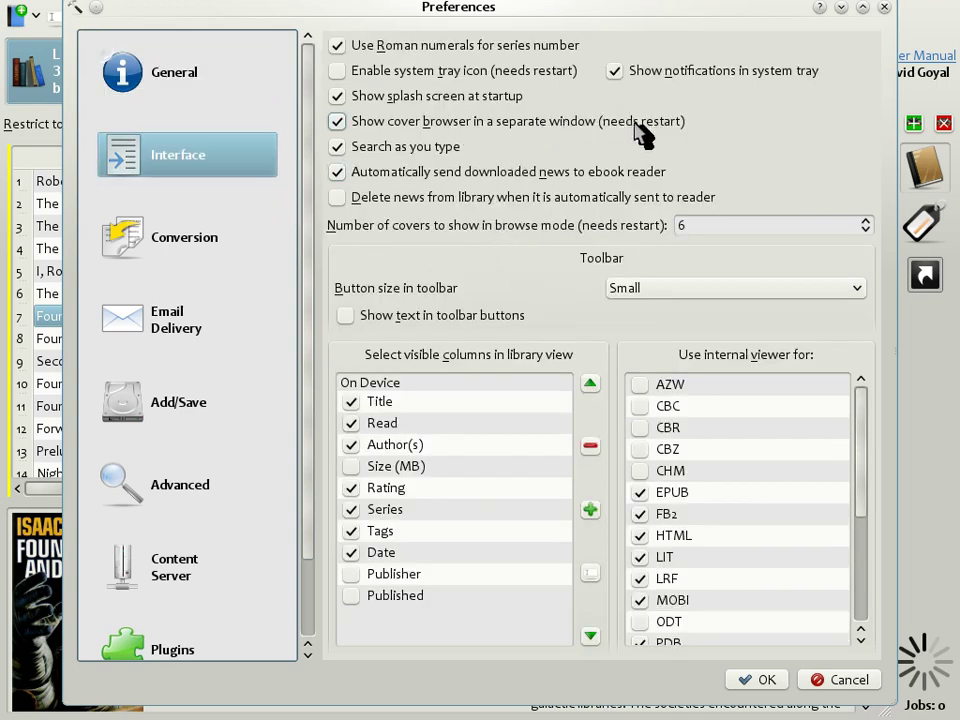
{"action": "left_click", "coordinate": [838, 684]}
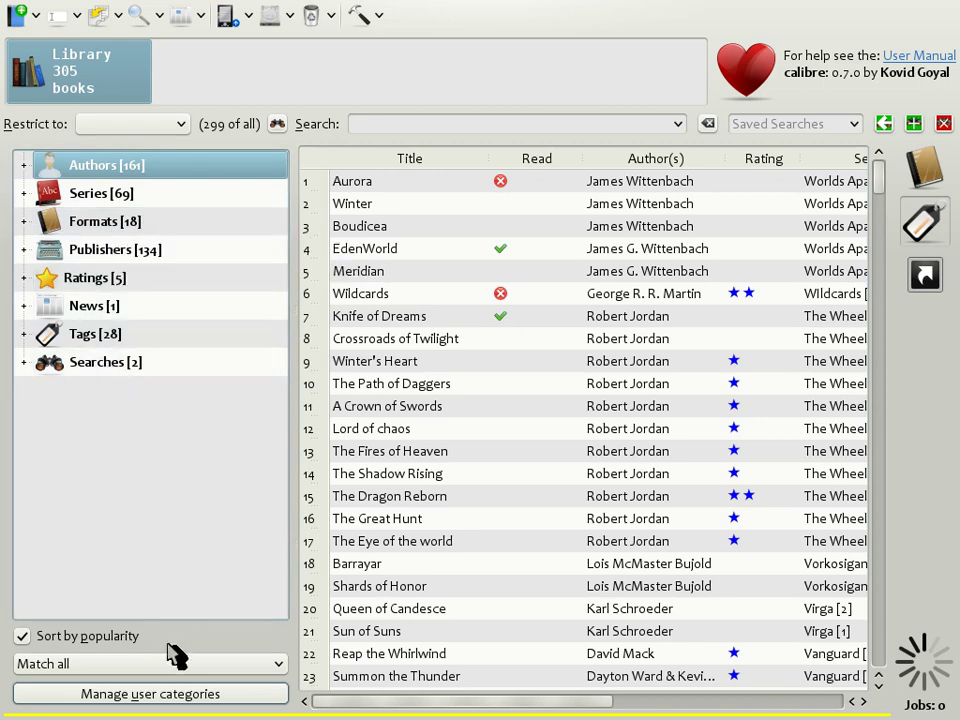
In Manage user categories, filter items to Authors and create a category named Favorite Authors
{"action": "left_click", "coordinate": [160, 698]}
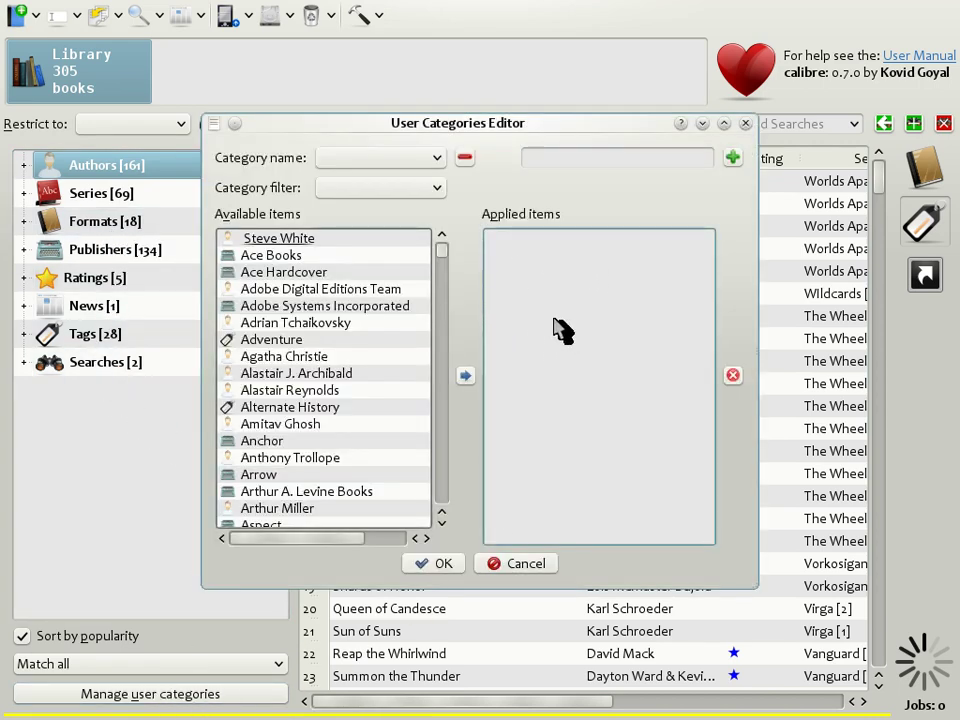
{"action": "left_click", "coordinate": [438, 191]}
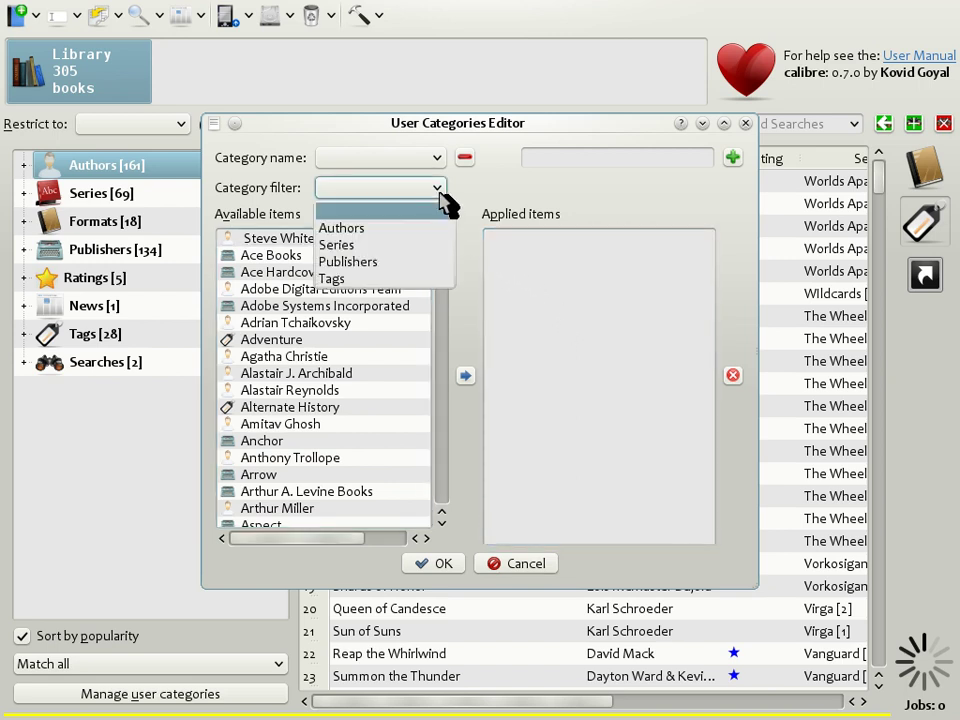
{"action": "left_click", "coordinate": [437, 229]}
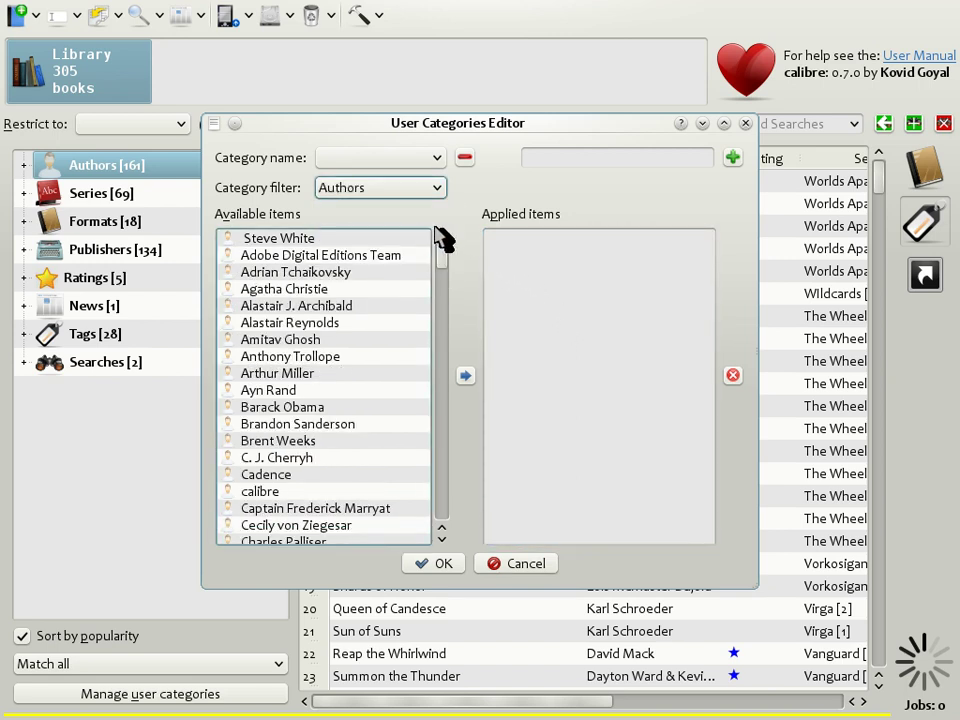
{"action": "left_click", "coordinate": [553, 160]}
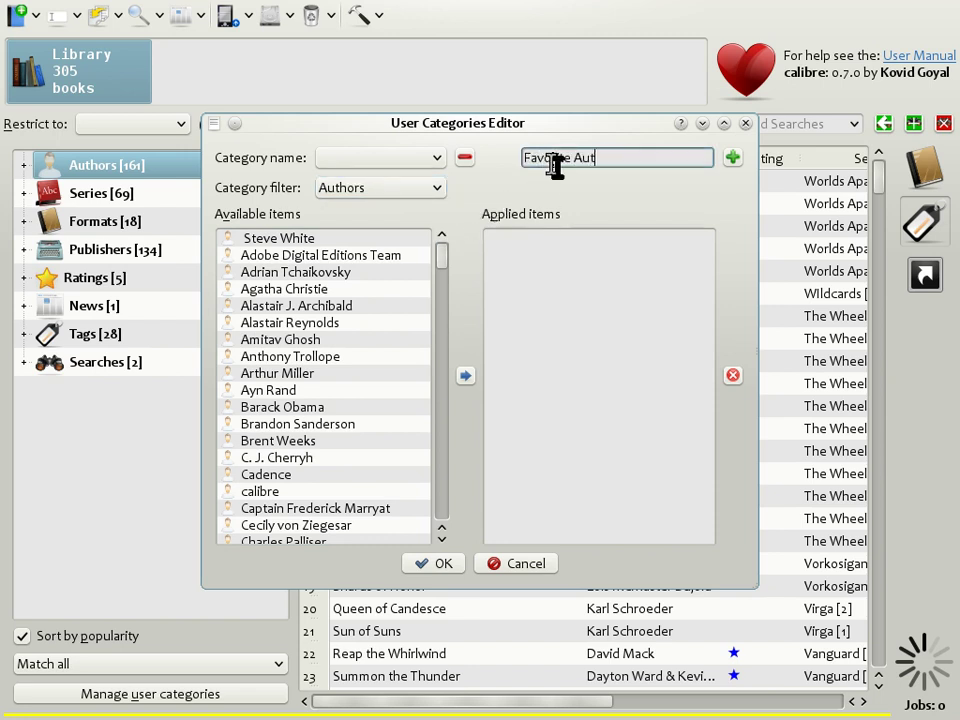
{"action": "left_click", "coordinate": [733, 158]}
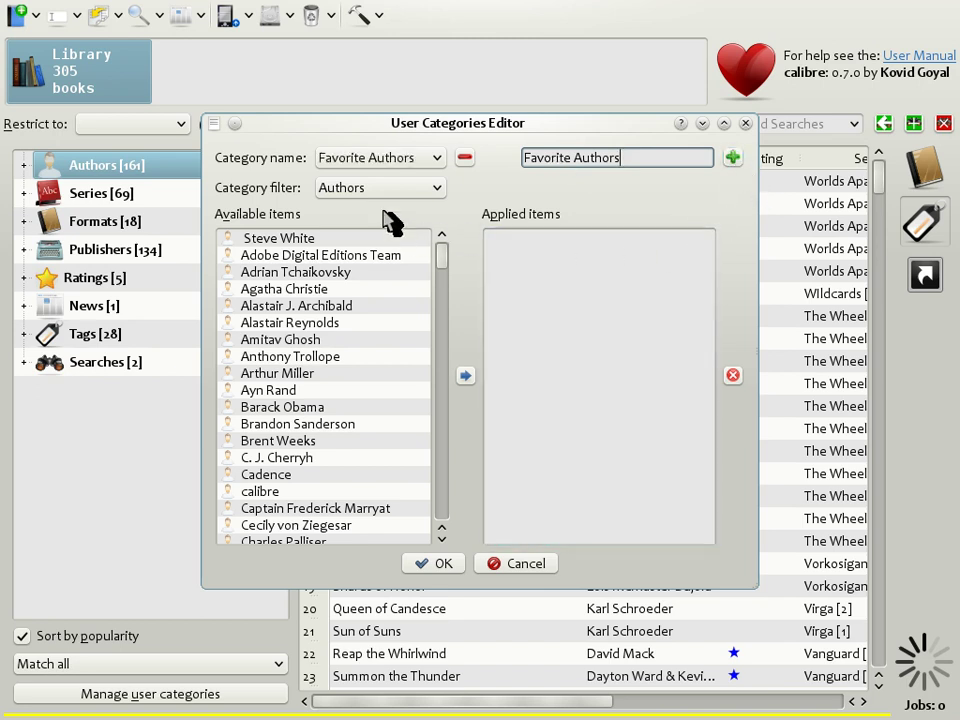
Add six authors, from Adrian Tchaikovsky to Cecily von Ziegesar, to the category and save
{"action": "left_click", "coordinate": [377, 276], "text": "ctrl"}
{"action": "left_click", "coordinate": [375, 340], "text": "ctrl"}
{"action": "left_click", "coordinate": [375, 373], "text": "ctrl"}
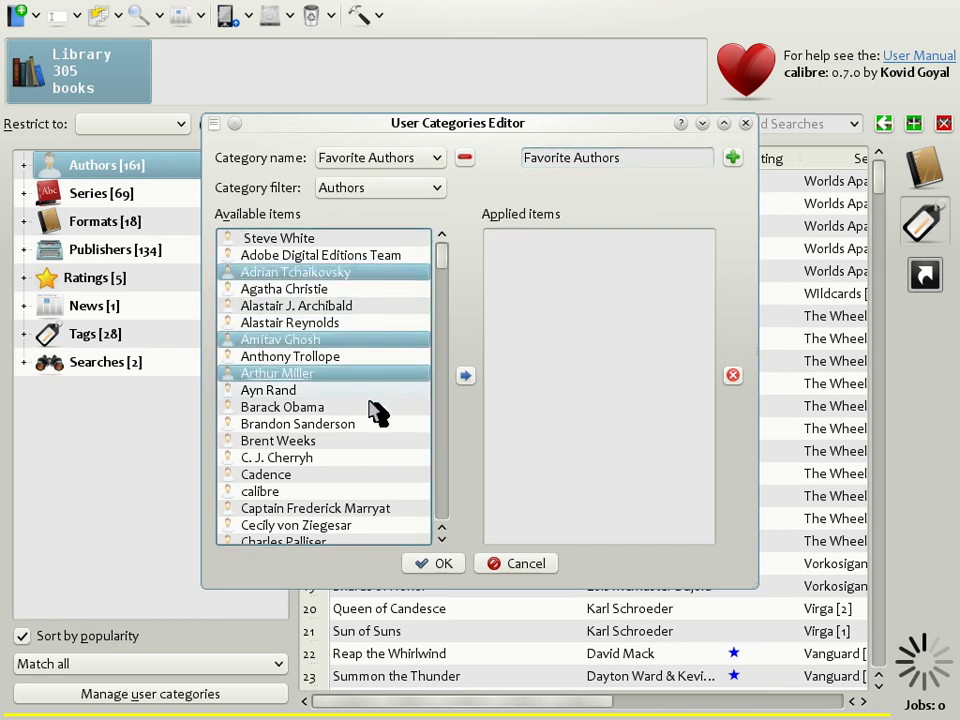
{"action": "left_click", "coordinate": [375, 440], "text": "ctrl"}
{"action": "left_click", "coordinate": [380, 510], "text": "ctrl"}
{"action": "left_click", "coordinate": [378, 525], "text": "ctrl"}
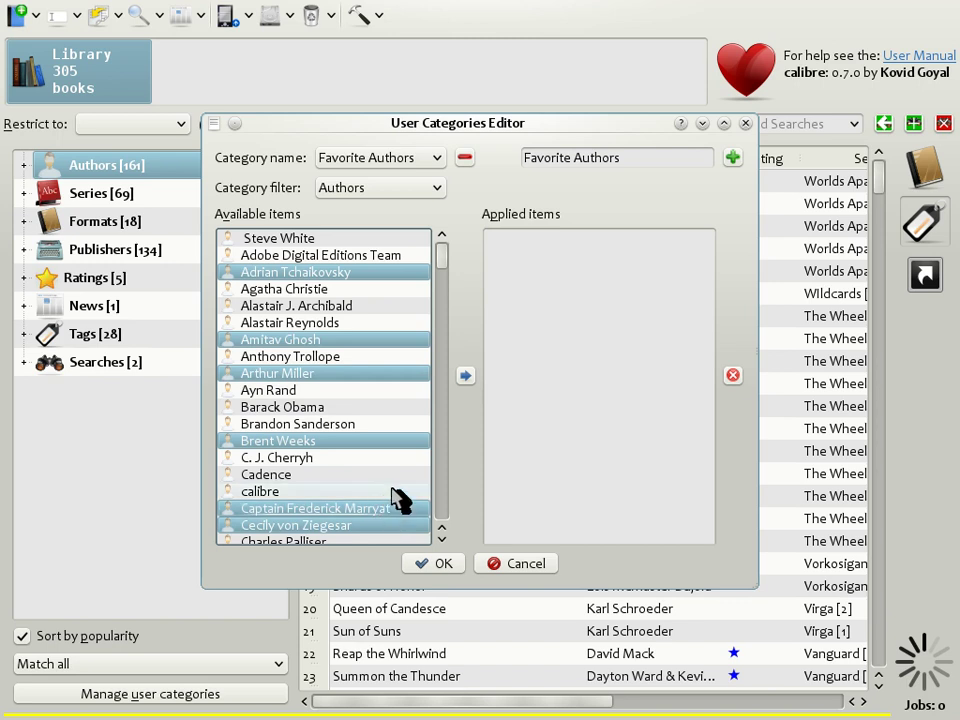
{"action": "left_click", "coordinate": [465, 376]}
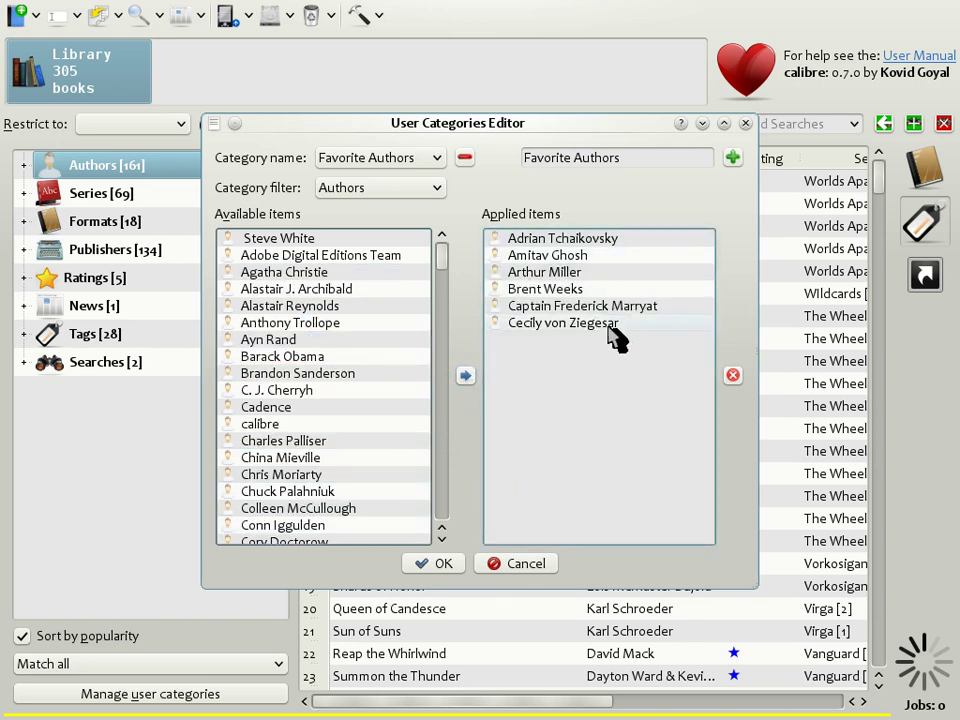
{"action": "left_click", "coordinate": [440, 564]}
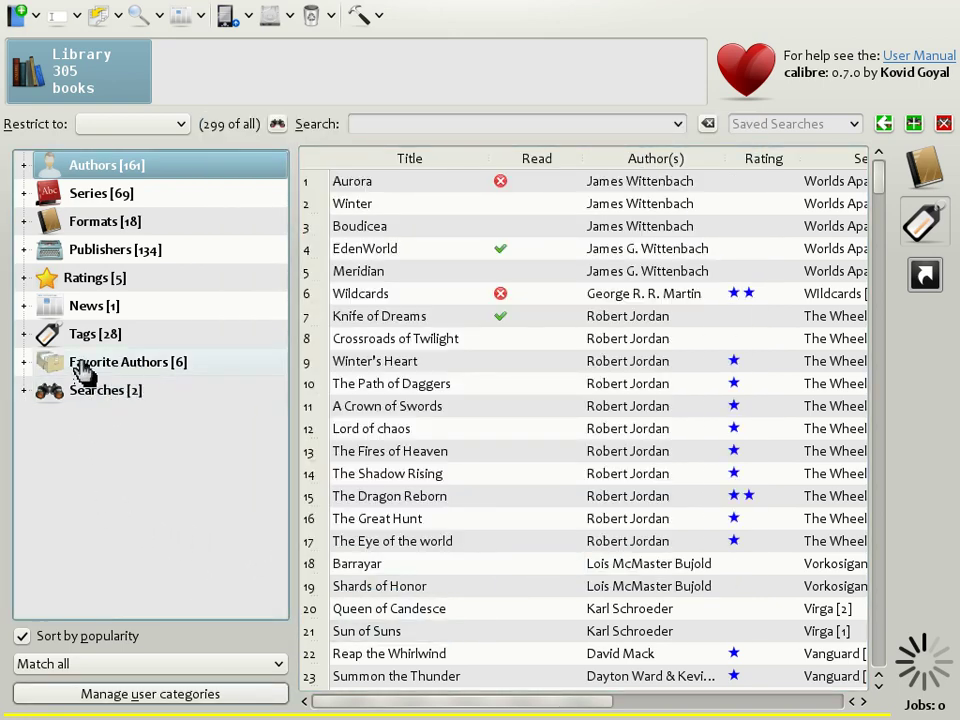
Expand Favorite Authors in the Tag browser to show its six authors
{"action": "left_click", "coordinate": [24, 363]}
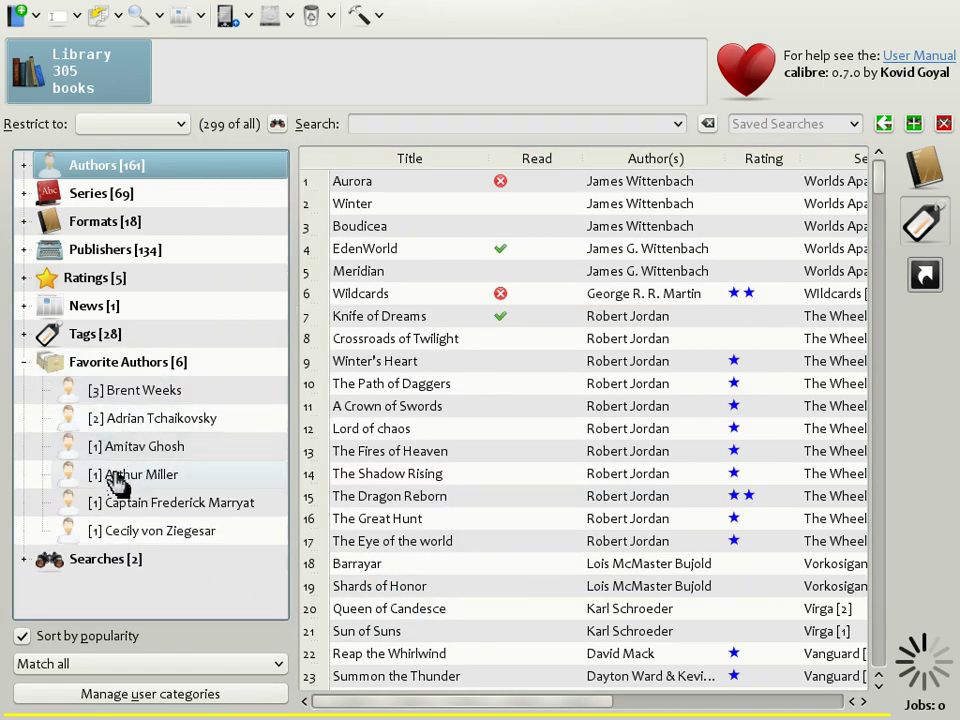
{"action": "left_click", "coordinate": [24, 364]}
{"action": "left_click", "coordinate": [25, 366]}
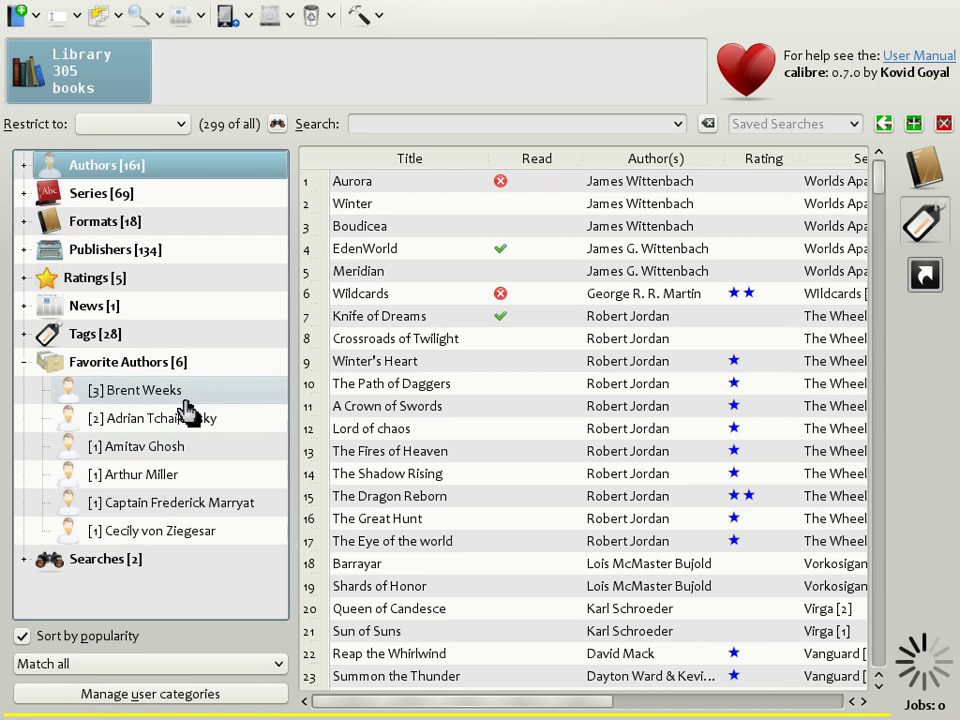
Clear the search and hide the Publishers category from the Tag browser
{"action": "key", "text": "Escape"}
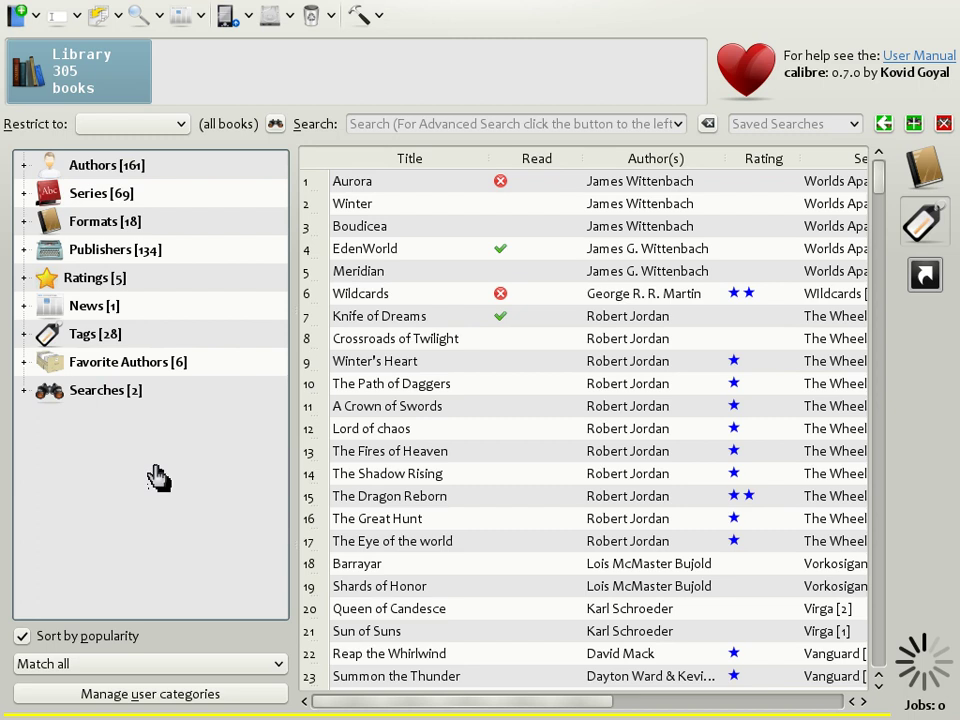
{"action": "right_click", "coordinate": [84, 256]}
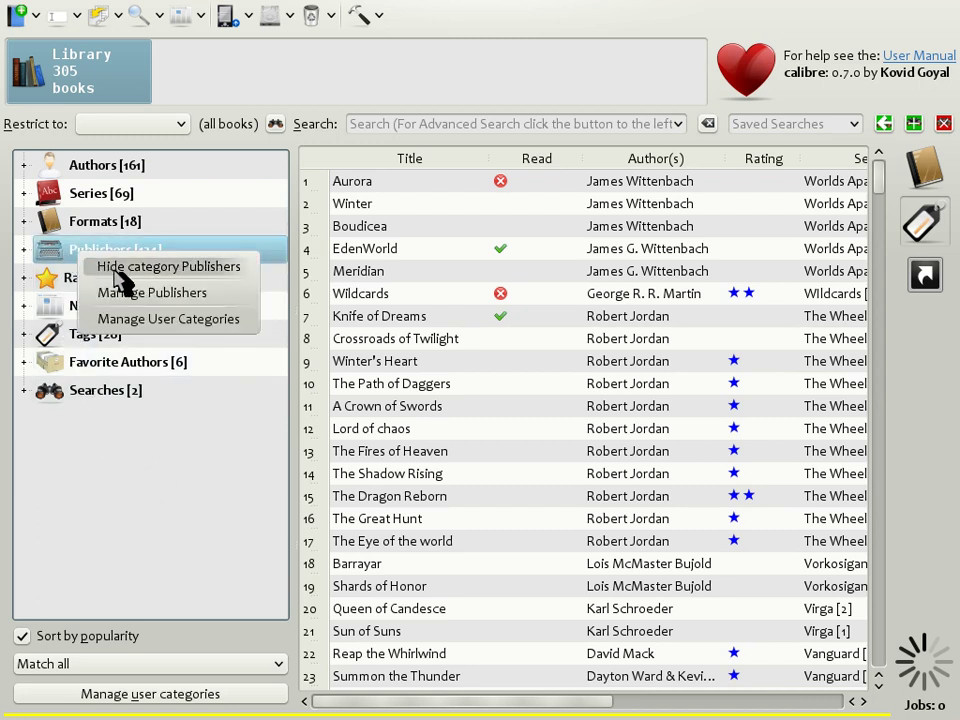
{"action": "left_click", "coordinate": [178, 272]}
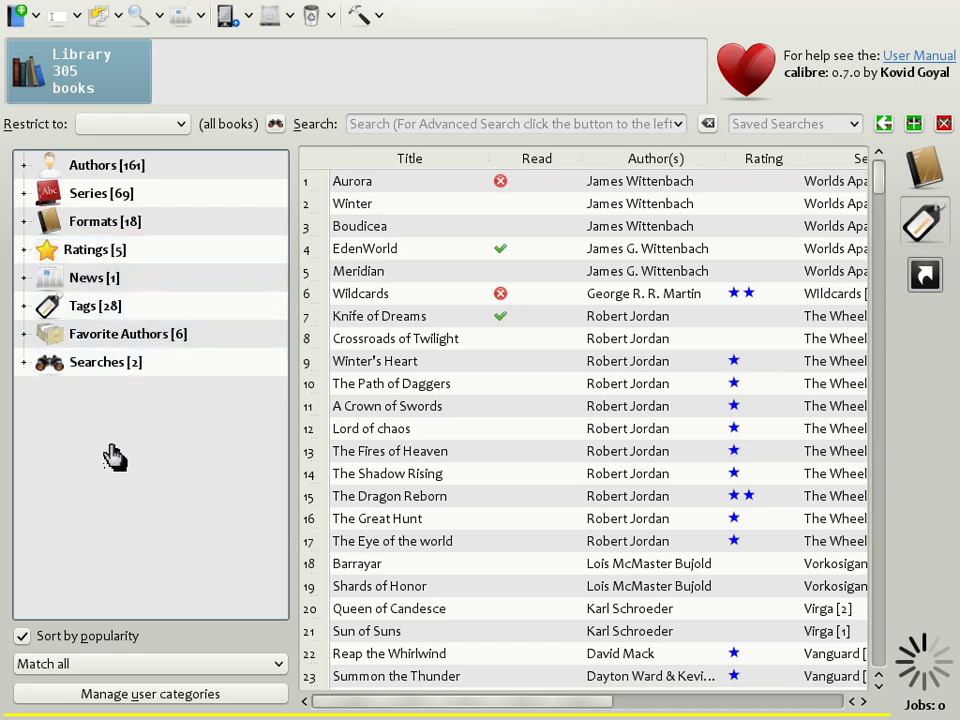
Rename the Valdemar series to Valdemaar, filter by it to check its 8 books, then clear the search
{"action": "left_click", "coordinate": [26, 196]}
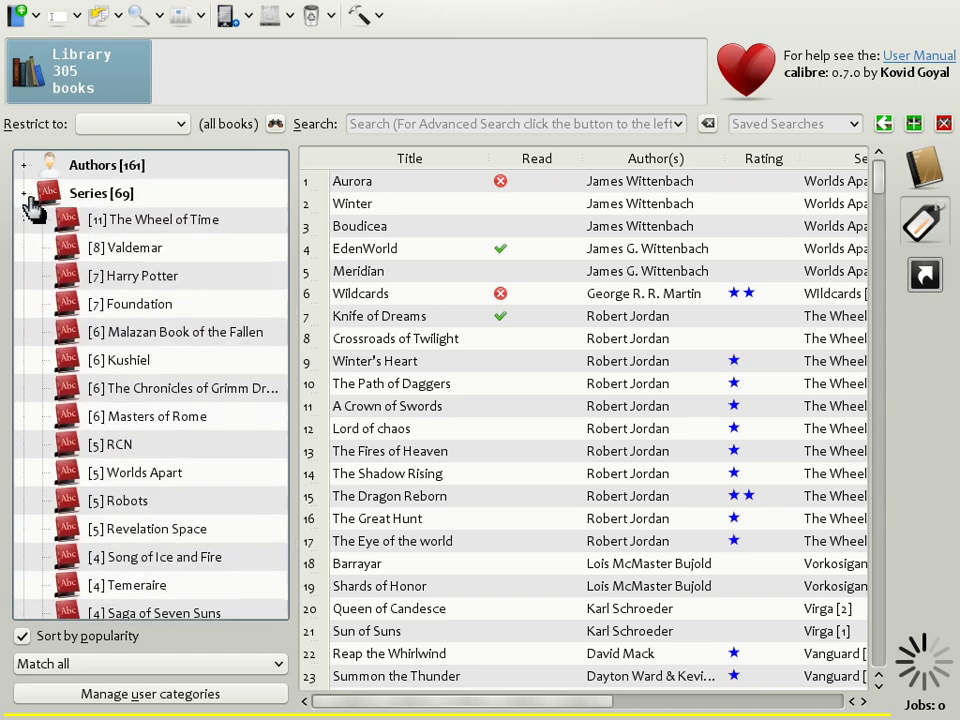
{"action": "right_click", "coordinate": [145, 258]}
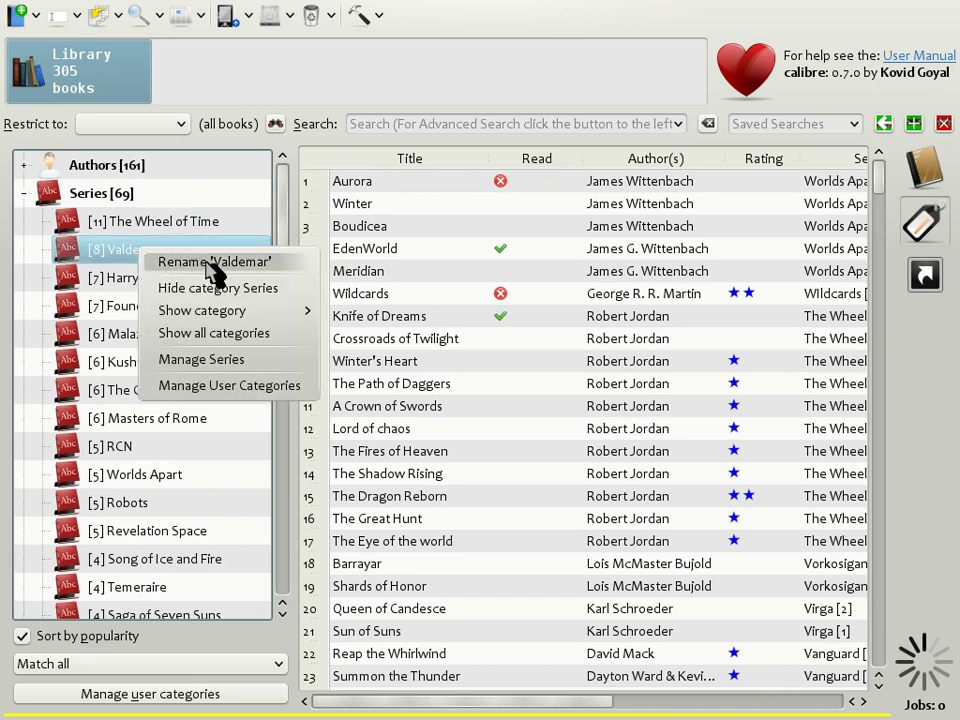
{"action": "left_click", "coordinate": [200, 261]}
{"action": "left_click", "coordinate": [142, 251]}
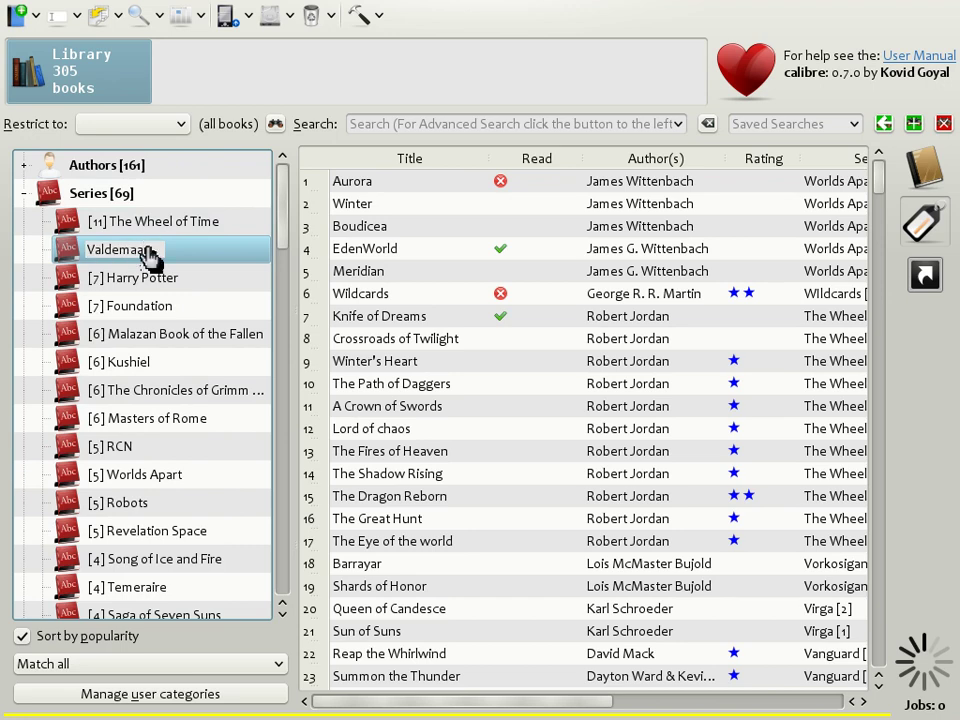
{"action": "key", "text": "Return"}
{"action": "left_click", "coordinate": [70, 260]}
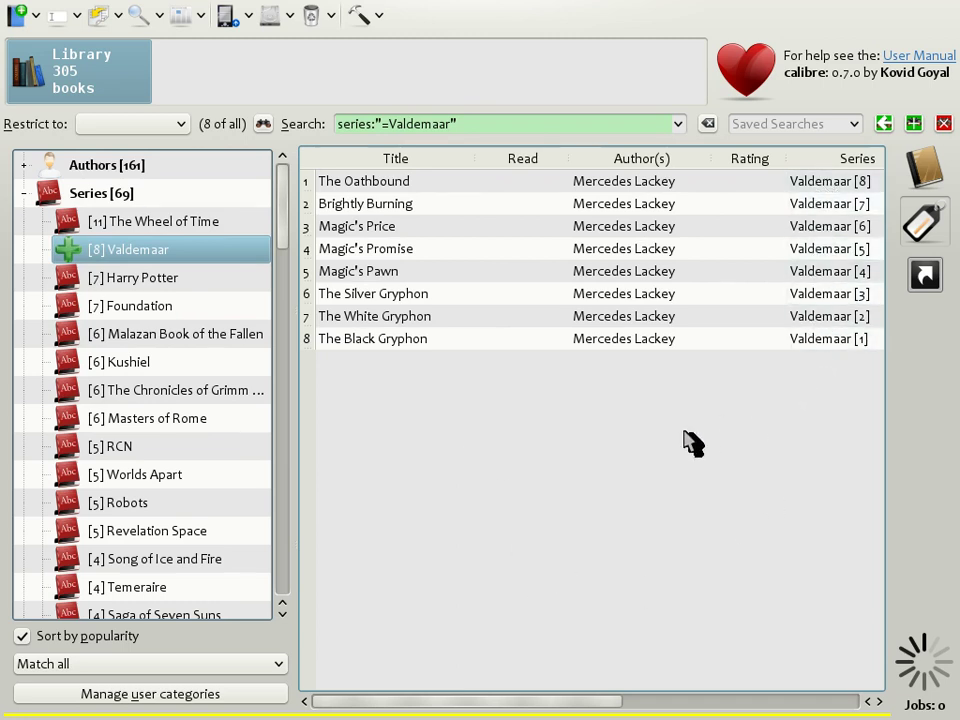
{"action": "key", "text": "Escape"}
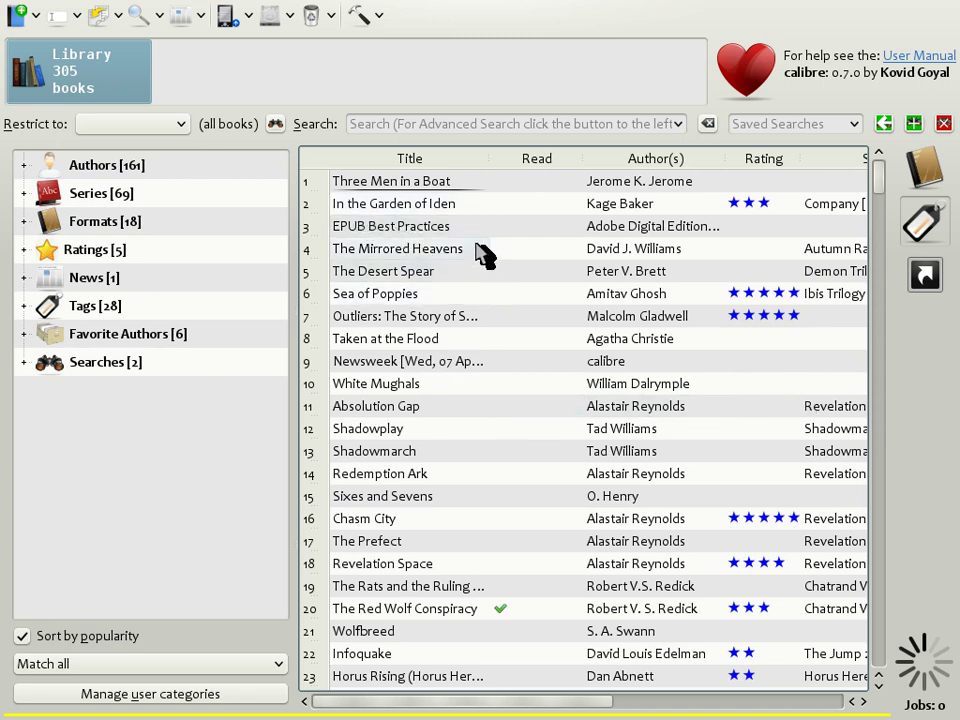
Search the library for books dated after 2010-04 (date:>2010-04)
{"action": "left_click", "coordinate": [378, 125]}
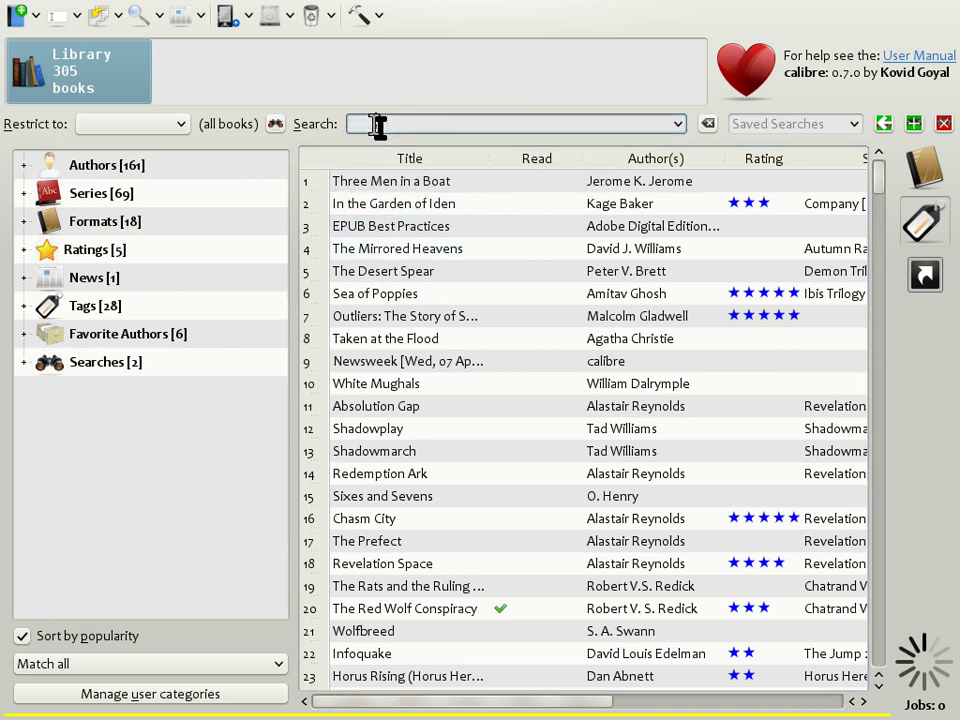
{"action": "type", "text": "date:"}
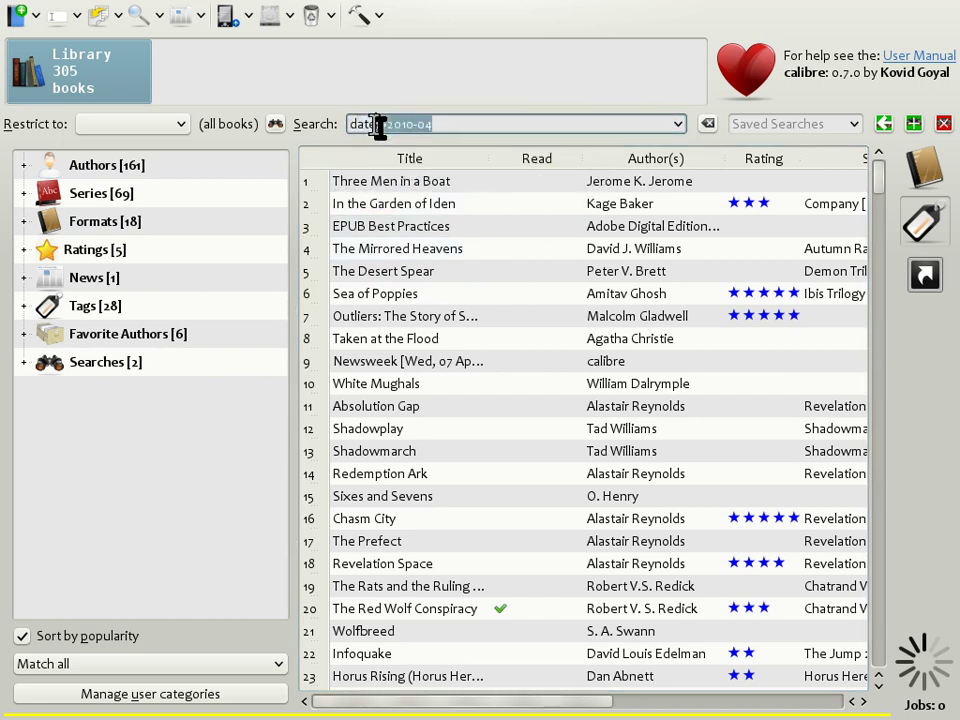
{"action": "key", "text": "Return"}
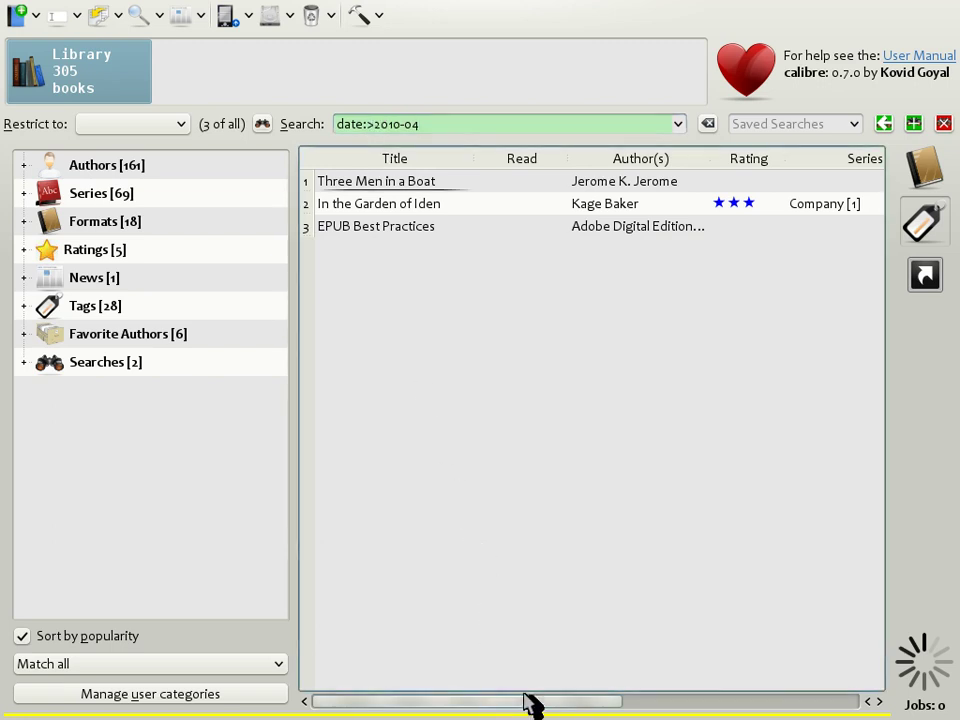
{"action": "left_click_drag", "start_coordinate": [529, 696], "coordinate": [731, 668]}
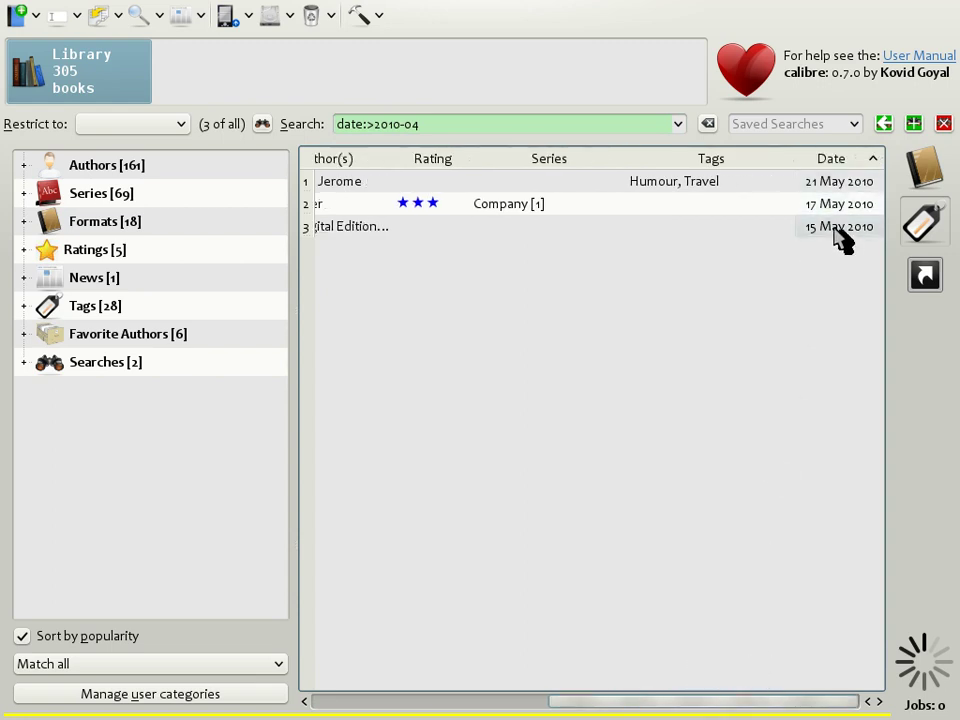
{"action": "left_click_drag", "start_coordinate": [639, 703], "coordinate": [410, 703]}
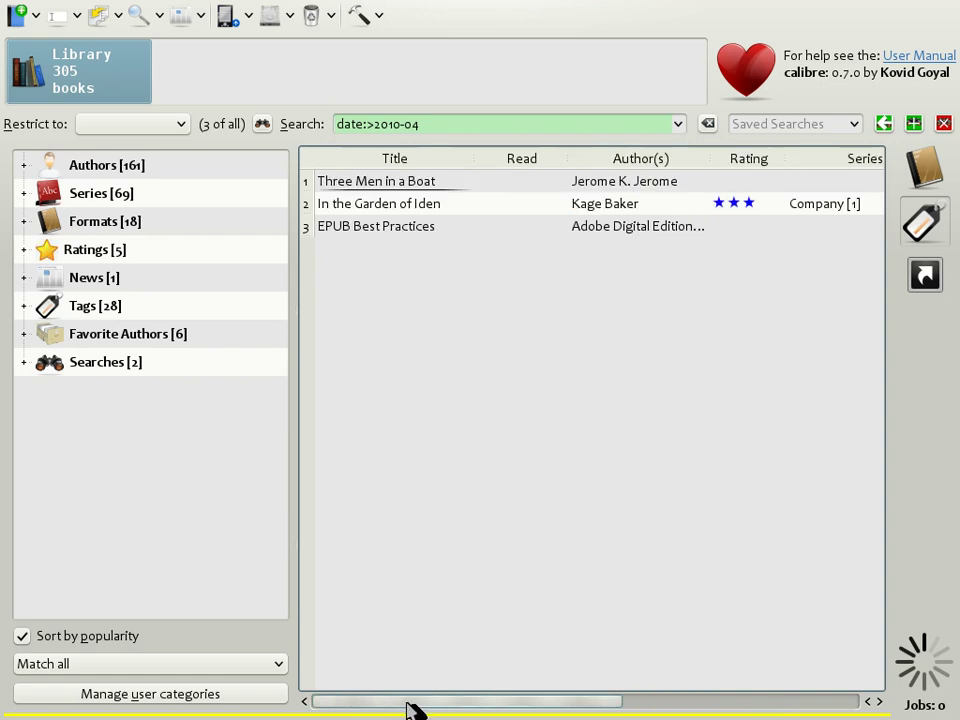
Save this search under the name 'recent books'
{"action": "left_click", "coordinate": [760, 124]}
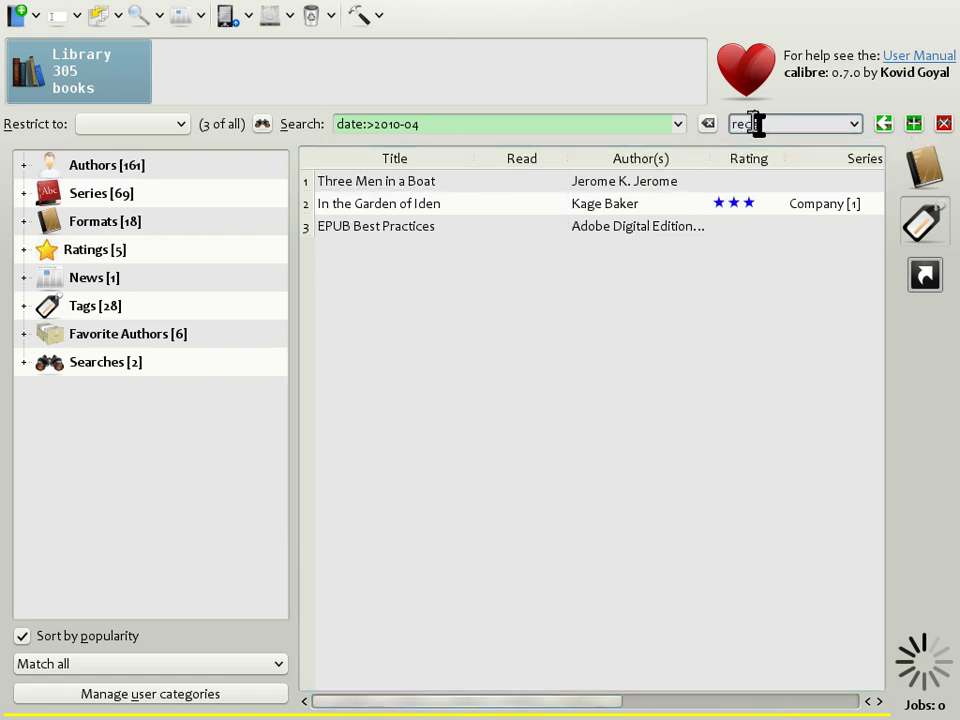
{"action": "type", "text": "recent books"}
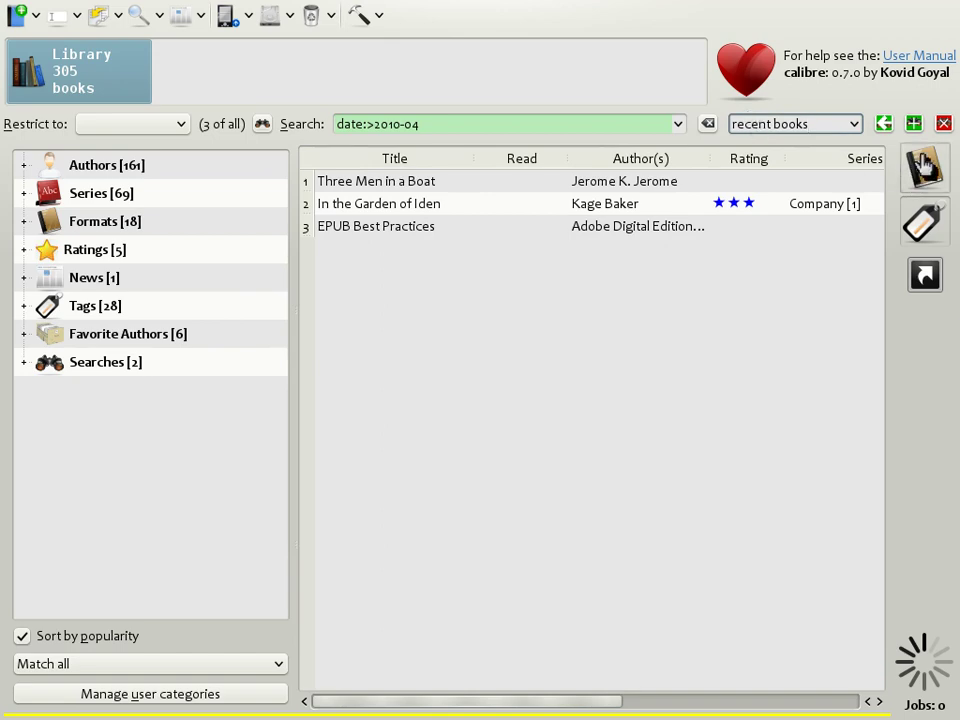
{"action": "left_click", "coordinate": [913, 123]}
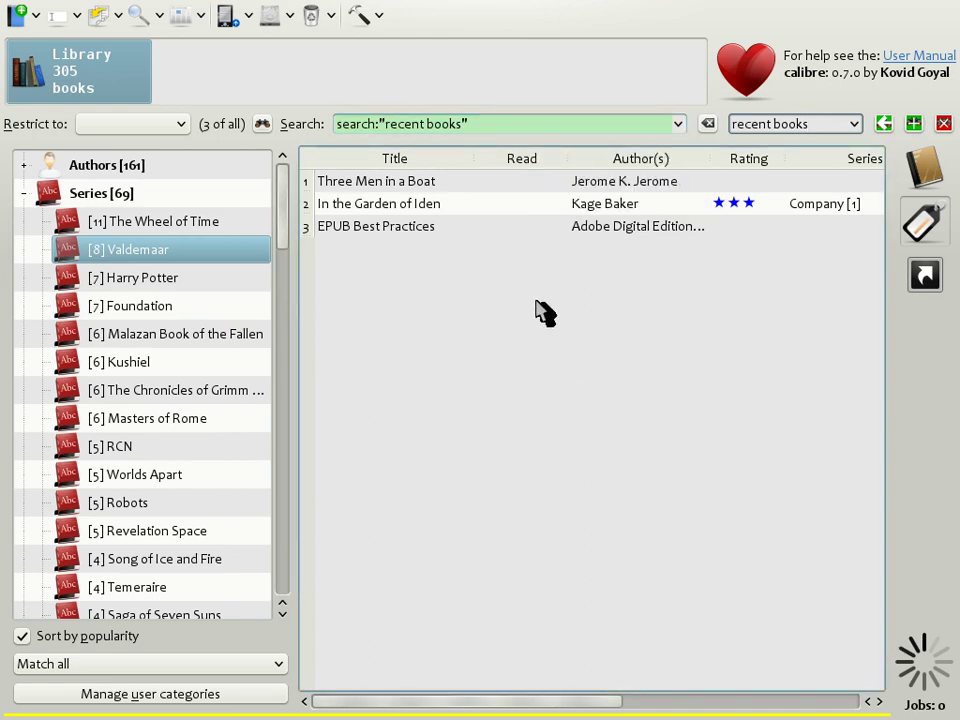
Restrict the library to the 'recent books' saved search and clear the leftover search text, leaving 3 books
{"action": "left_click", "coordinate": [25, 195]}
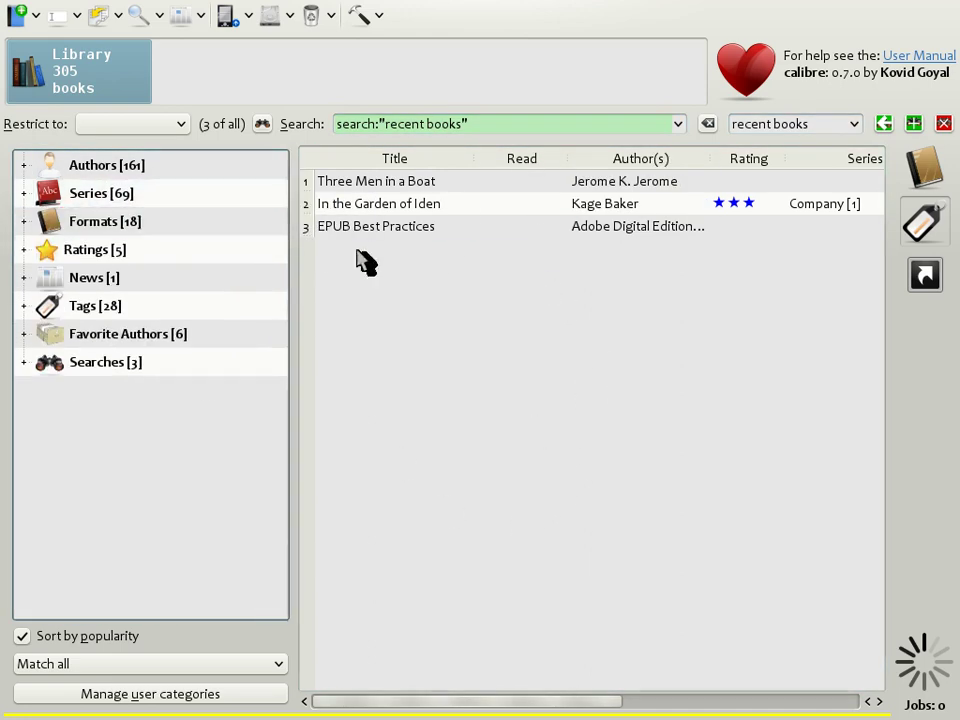
{"action": "left_click", "coordinate": [183, 127]}
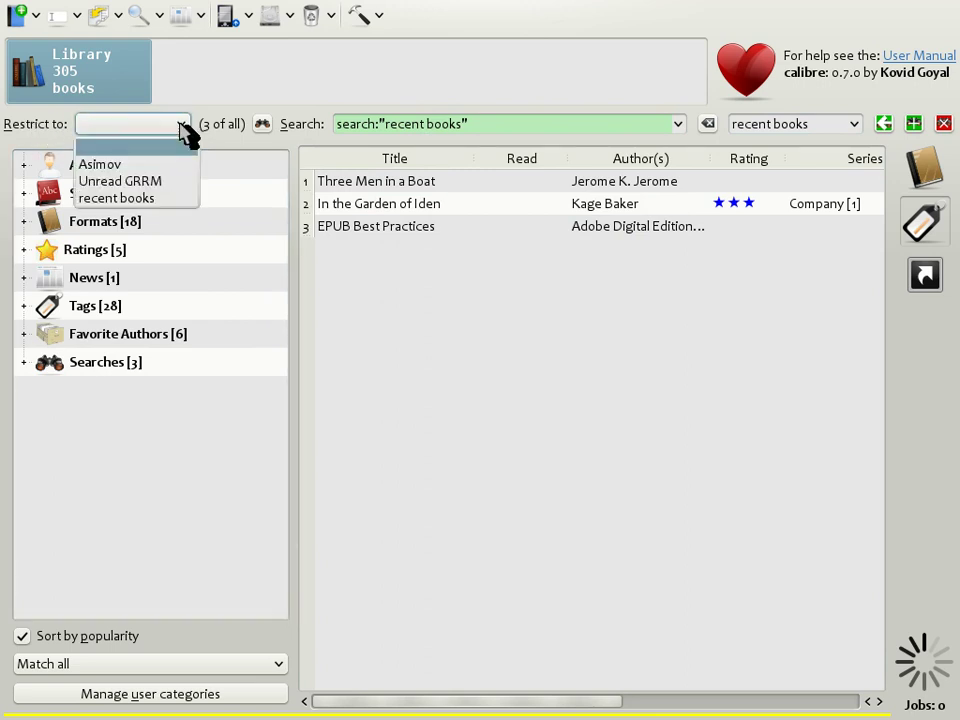
{"action": "left_click", "coordinate": [168, 199]}
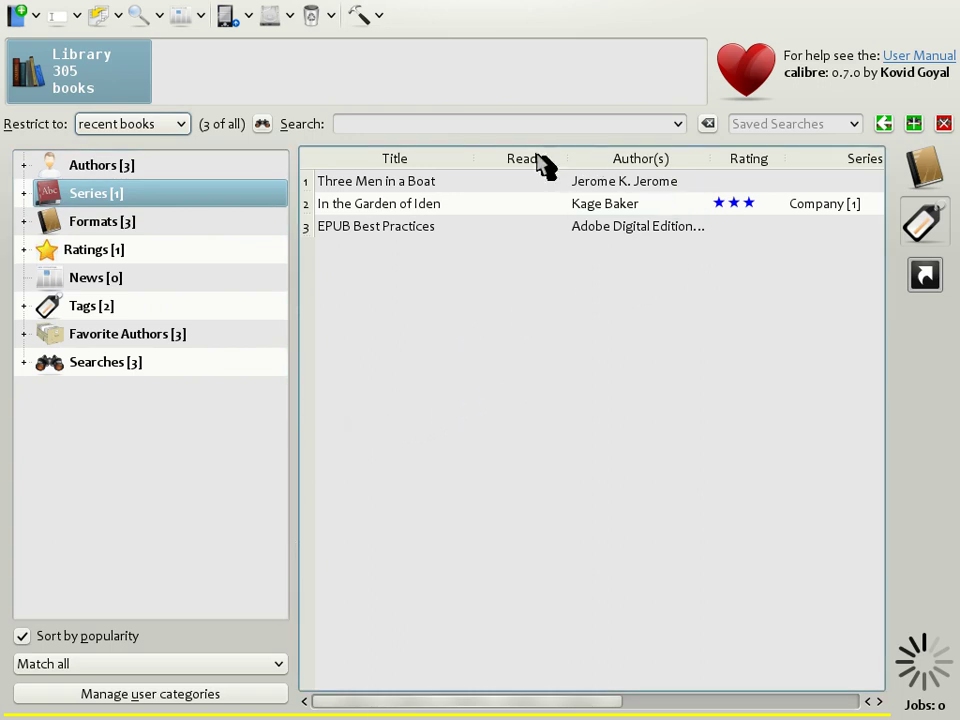
{"action": "left_click", "coordinate": [707, 123]}
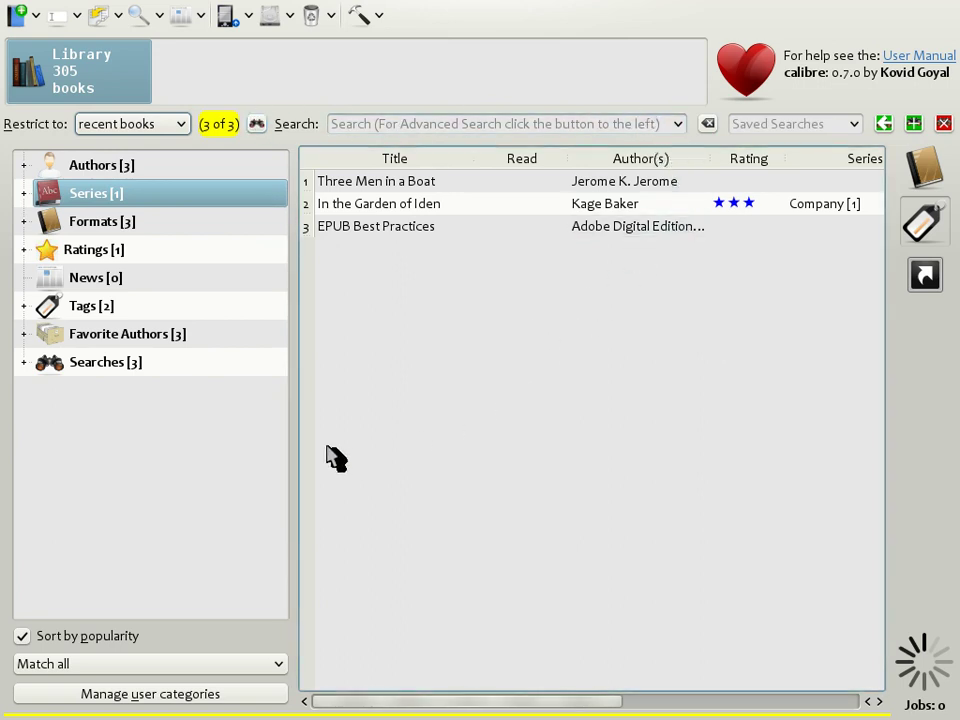
Expand Authors and Series, then filter to series 'Company' to list only In the Garden of Iden
{"action": "left_click", "coordinate": [165, 493]}
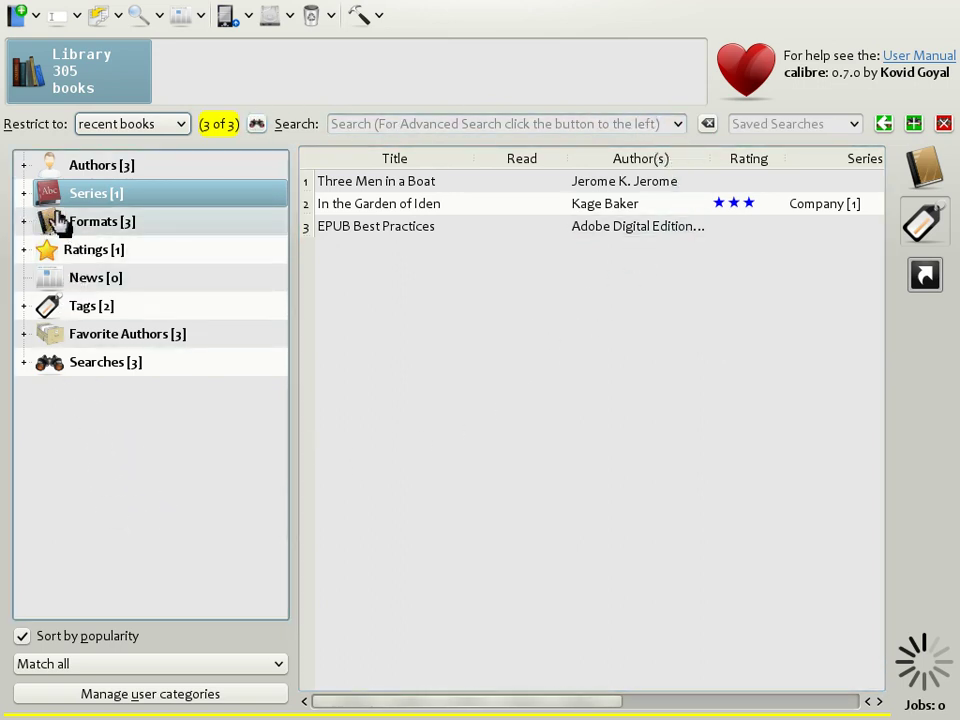
{"action": "left_click", "coordinate": [23, 165]}
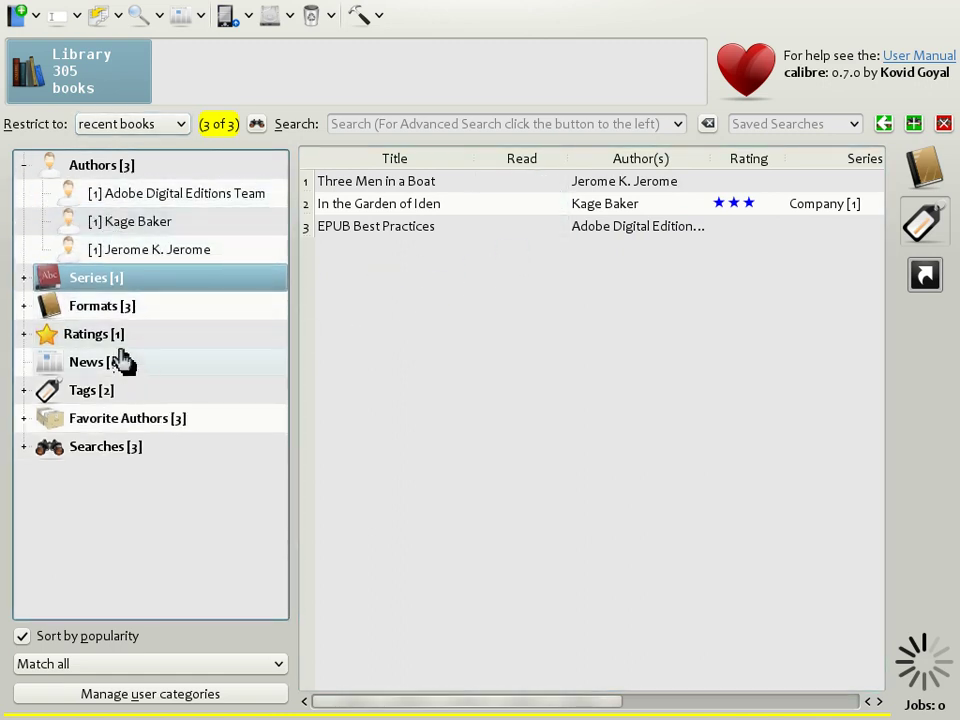
{"action": "left_click", "coordinate": [22, 278]}
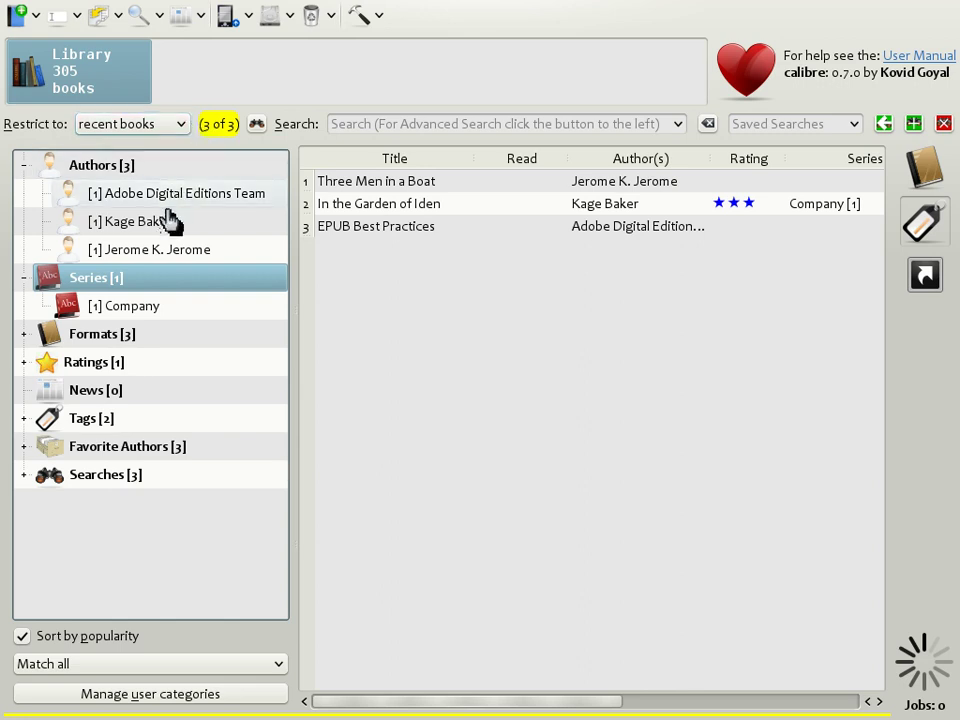
{"action": "left_click", "coordinate": [68, 312]}
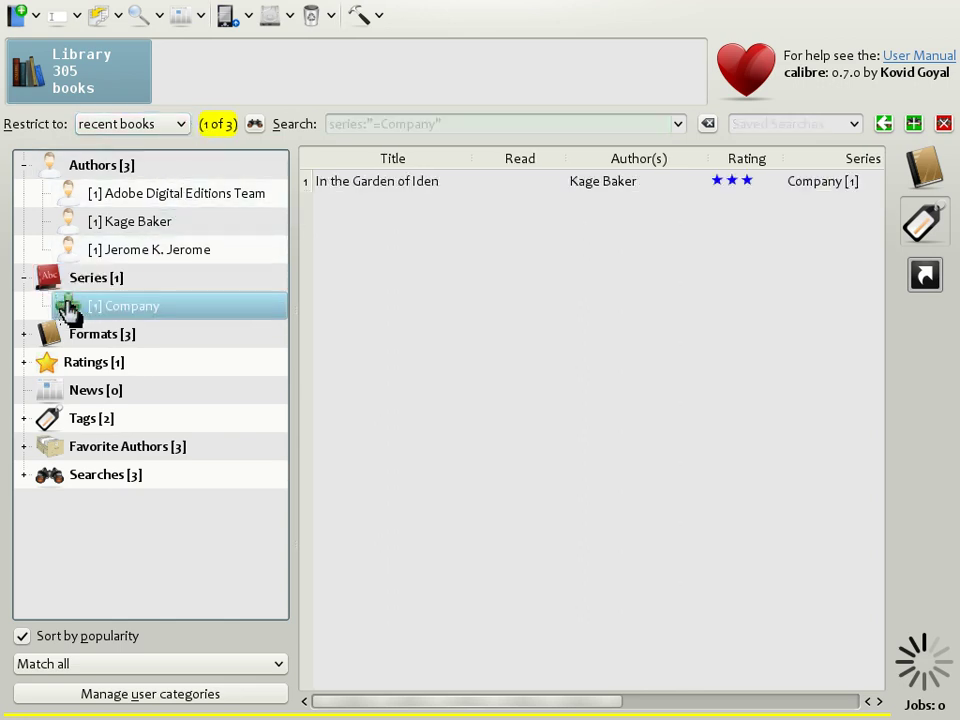